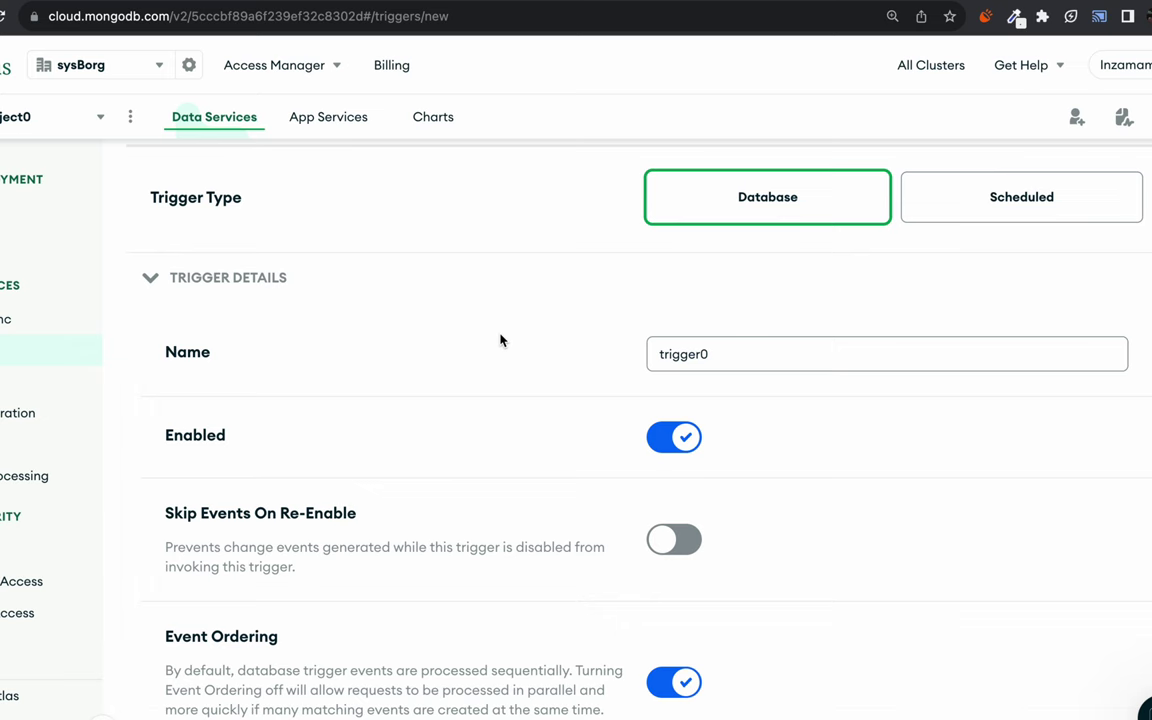
Check which clusters the new trigger's Link Data Source(s) list offers, leaving the linked sources as they are
scroll(501, 341, "down", 5)
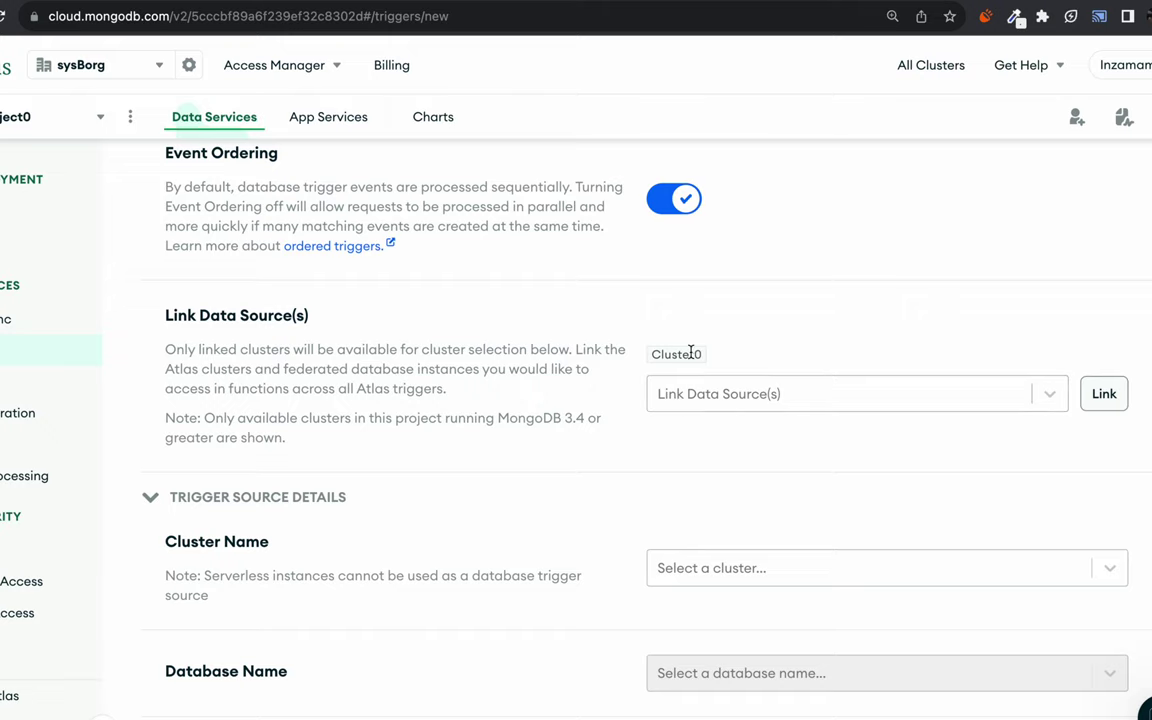
left_click_drag(641, 348, 761, 362)
left_click(761, 362)
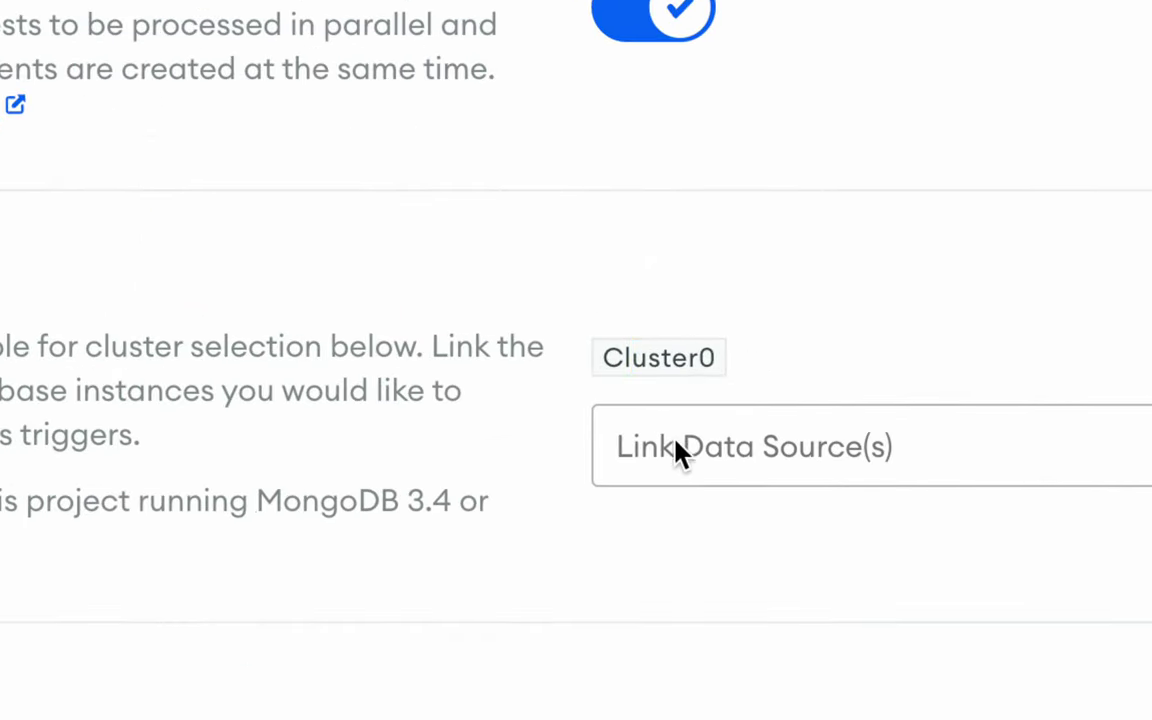
left_click(684, 450)
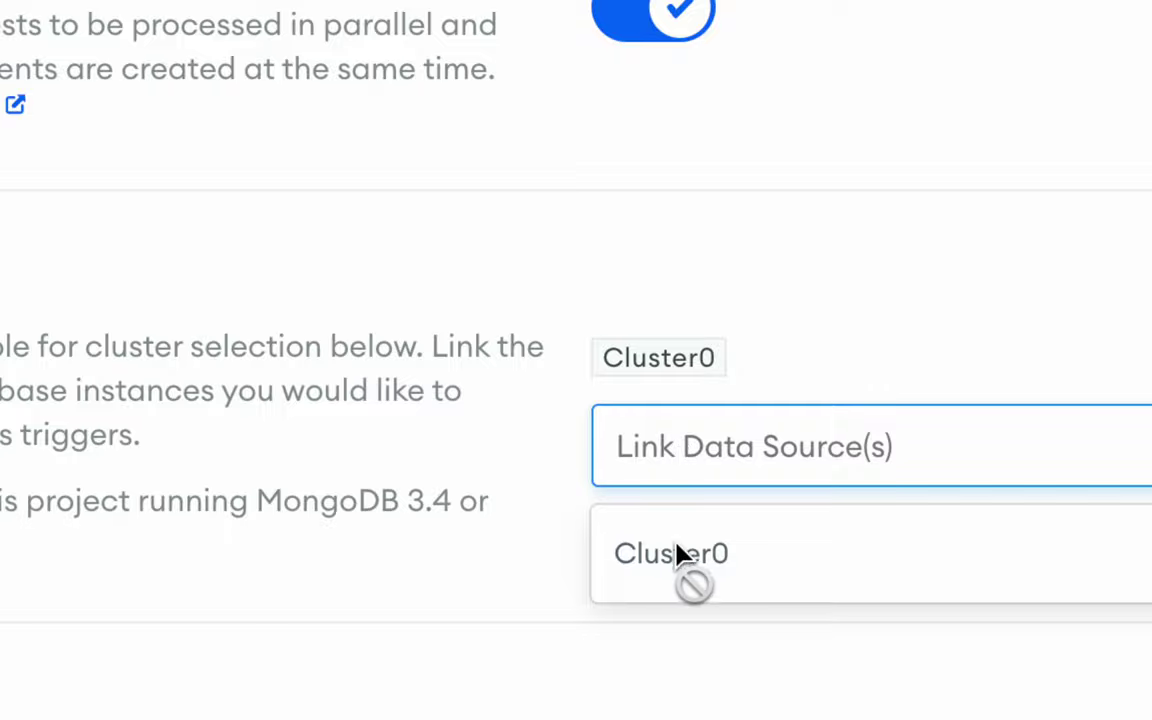
left_click(535, 483)
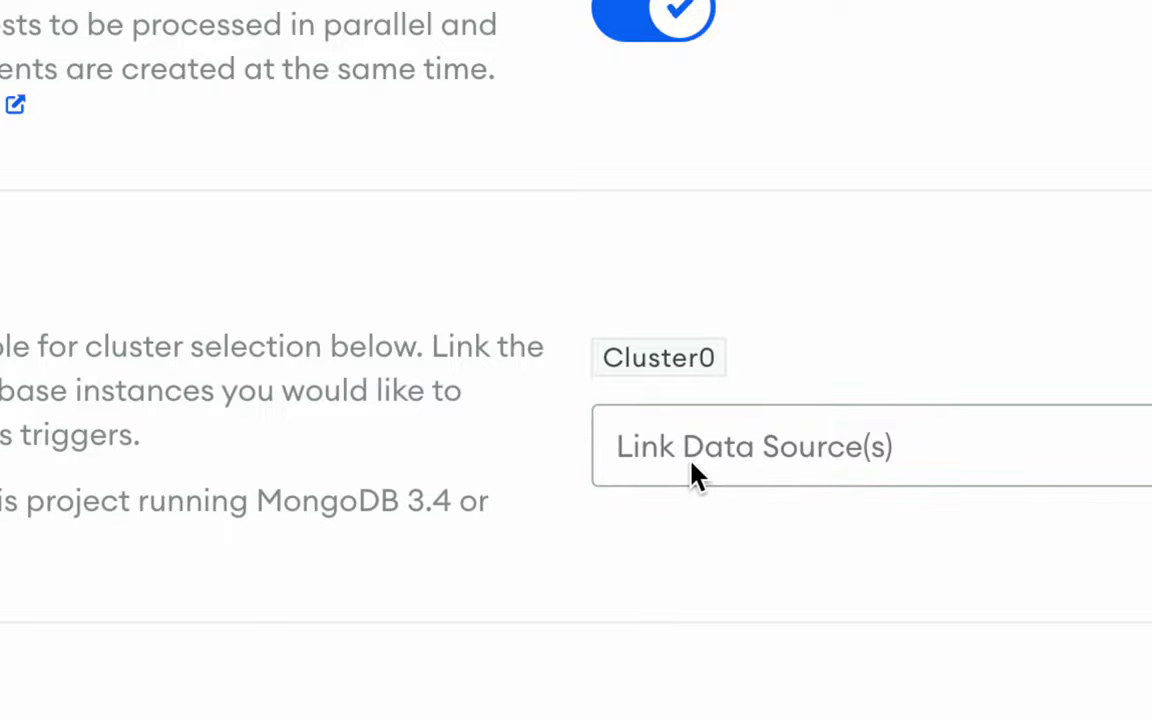
left_click(689, 463)
left_click(538, 473)
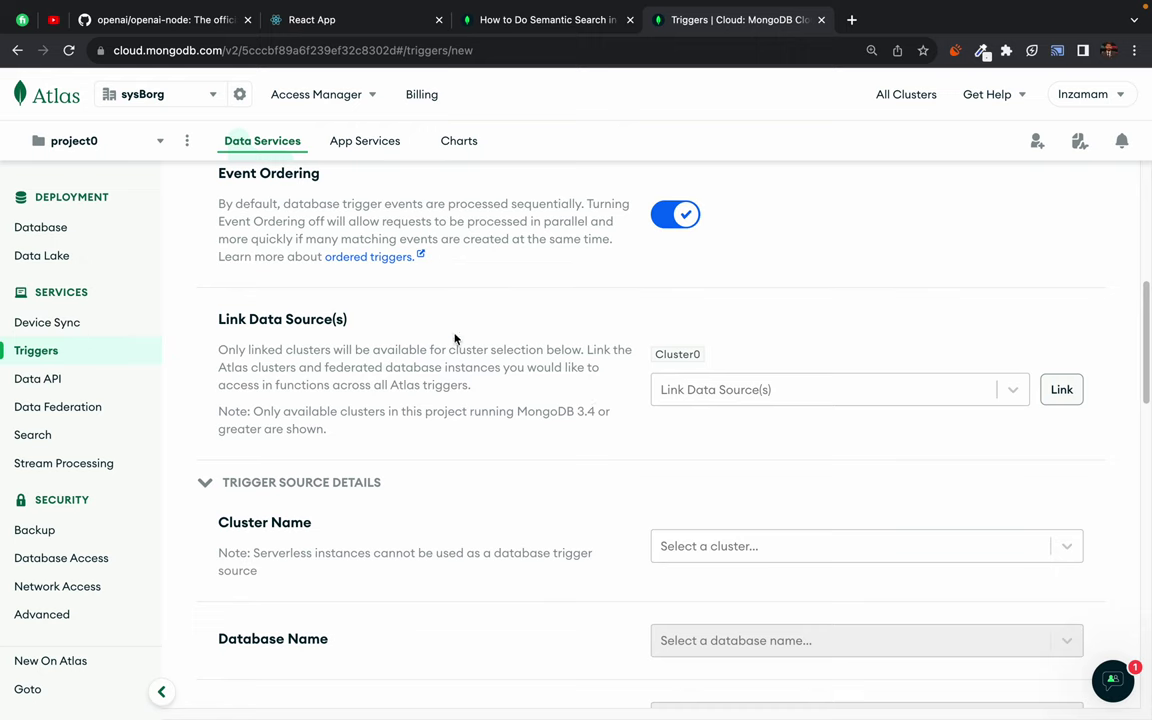
left_click(689, 390)
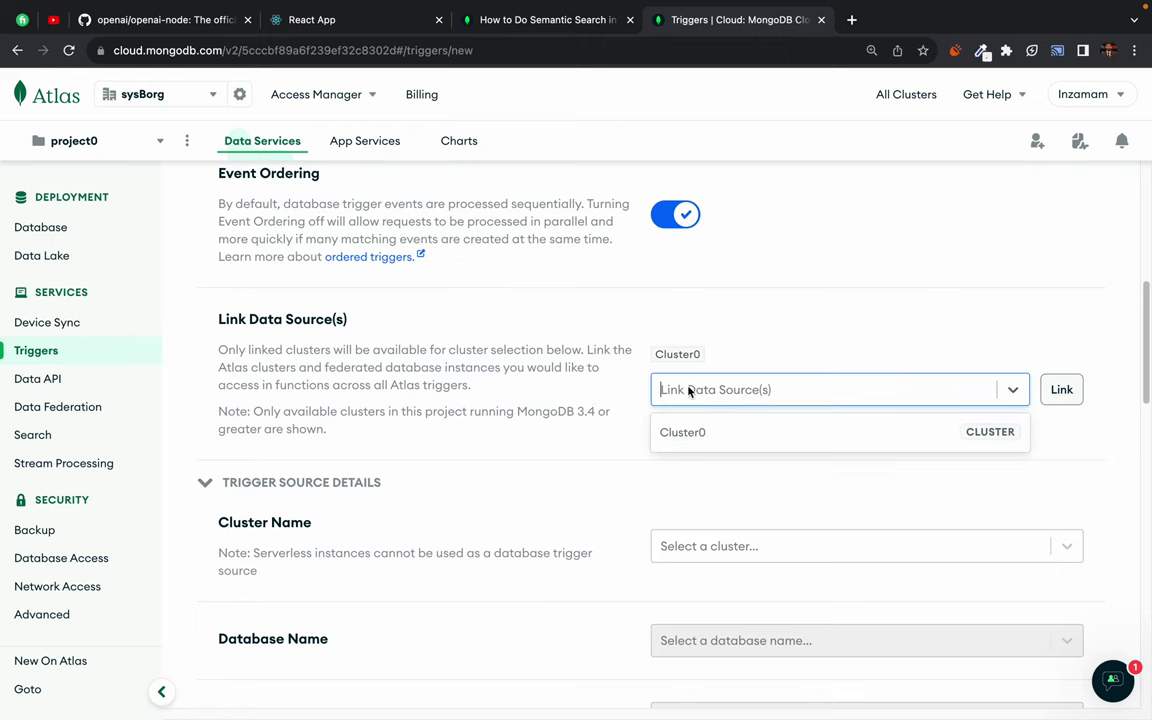
scroll(599, 458, "down", 2)
left_click(588, 292)
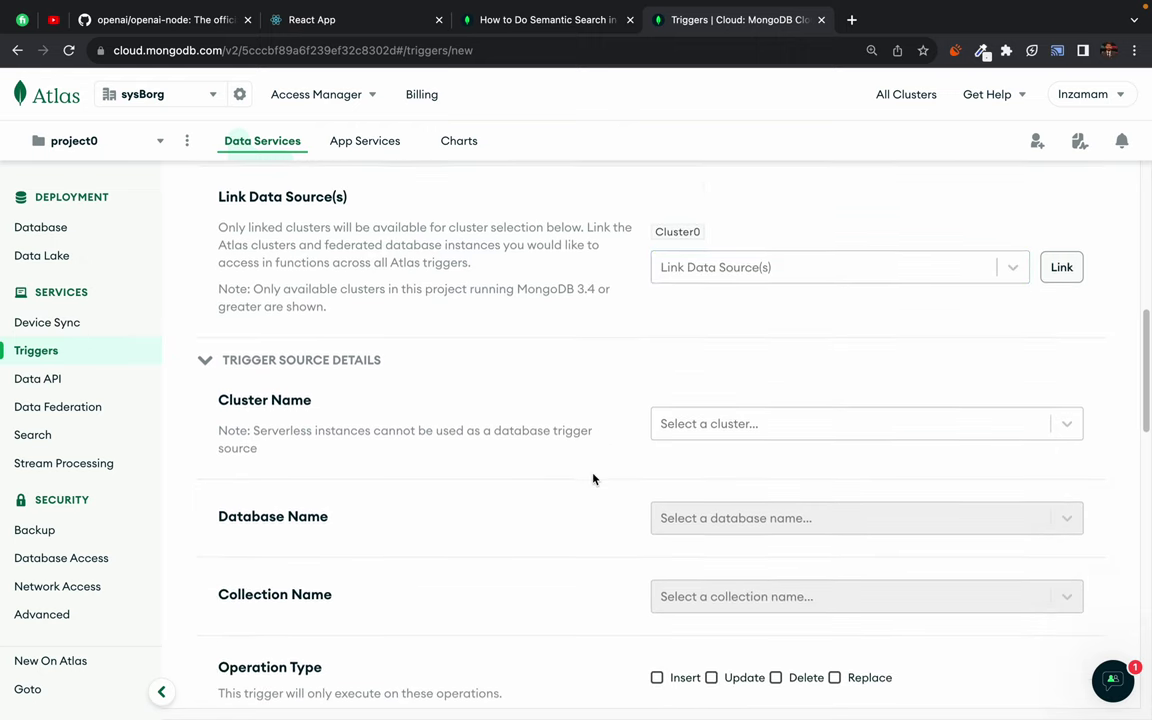
Set the trigger source's cluster to Cluster0 and its database to cruddb
scroll(600, 460, "down", 1)
left_click(693, 380)
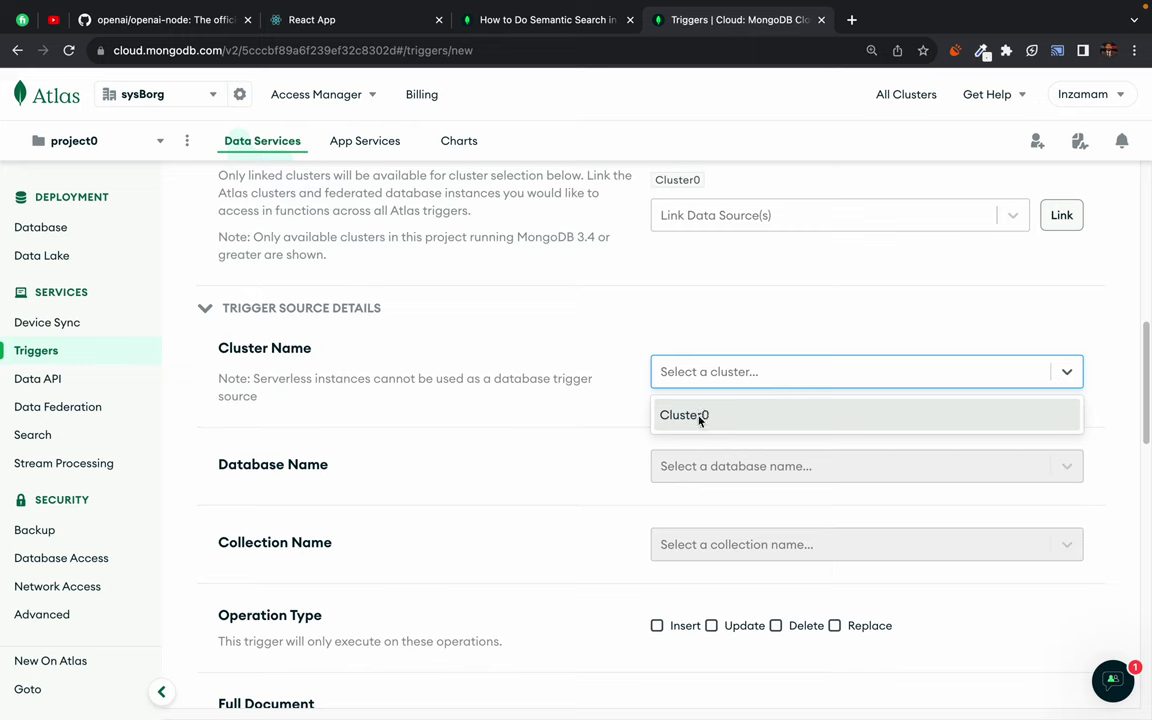
left_click(684, 414)
scroll(584, 411, "down", 1)
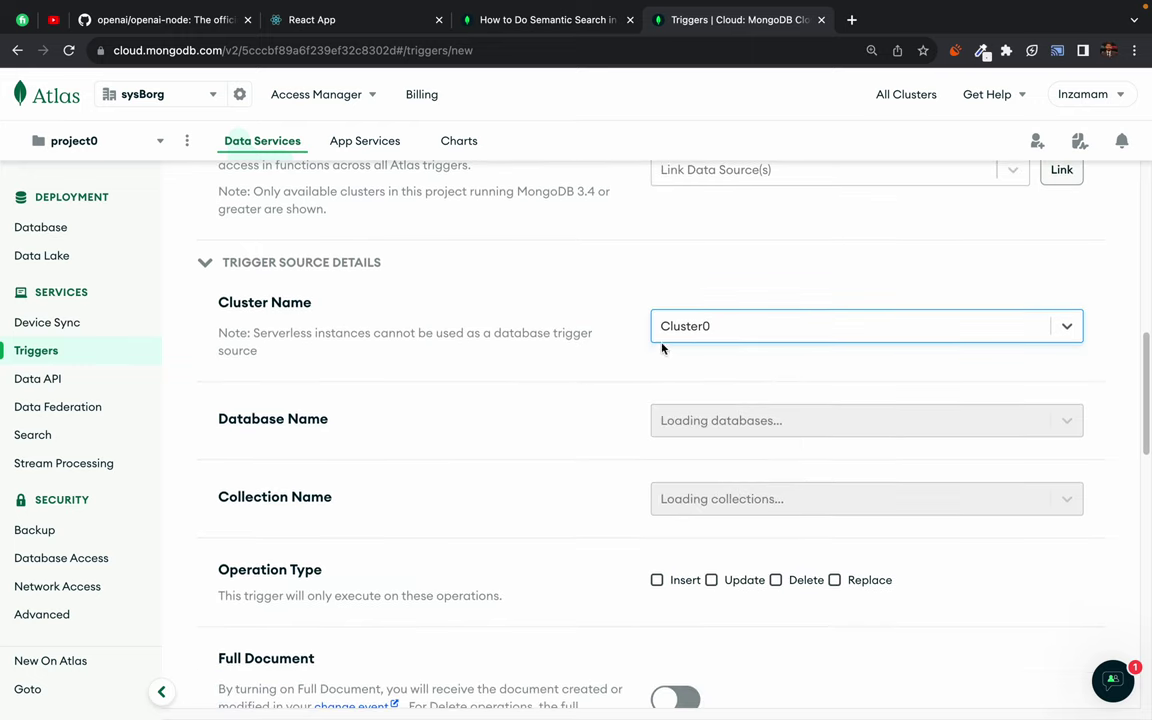
scroll(607, 445, "down", 1)
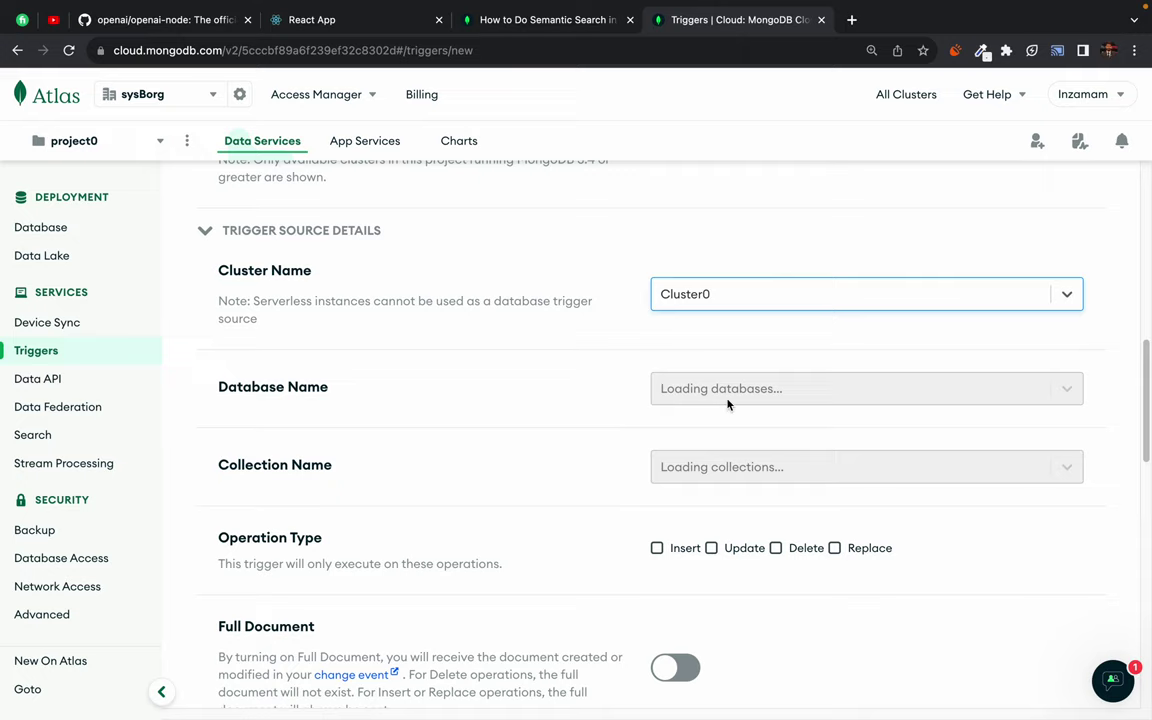
left_click(714, 394)
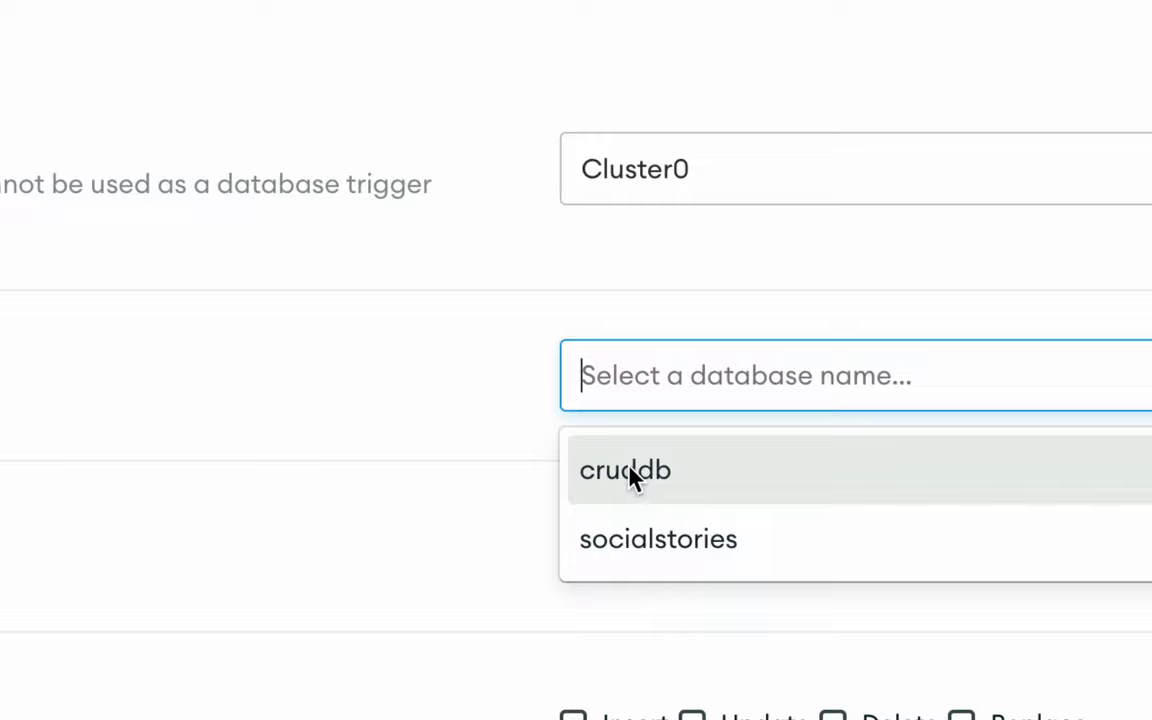
left_click(630, 472)
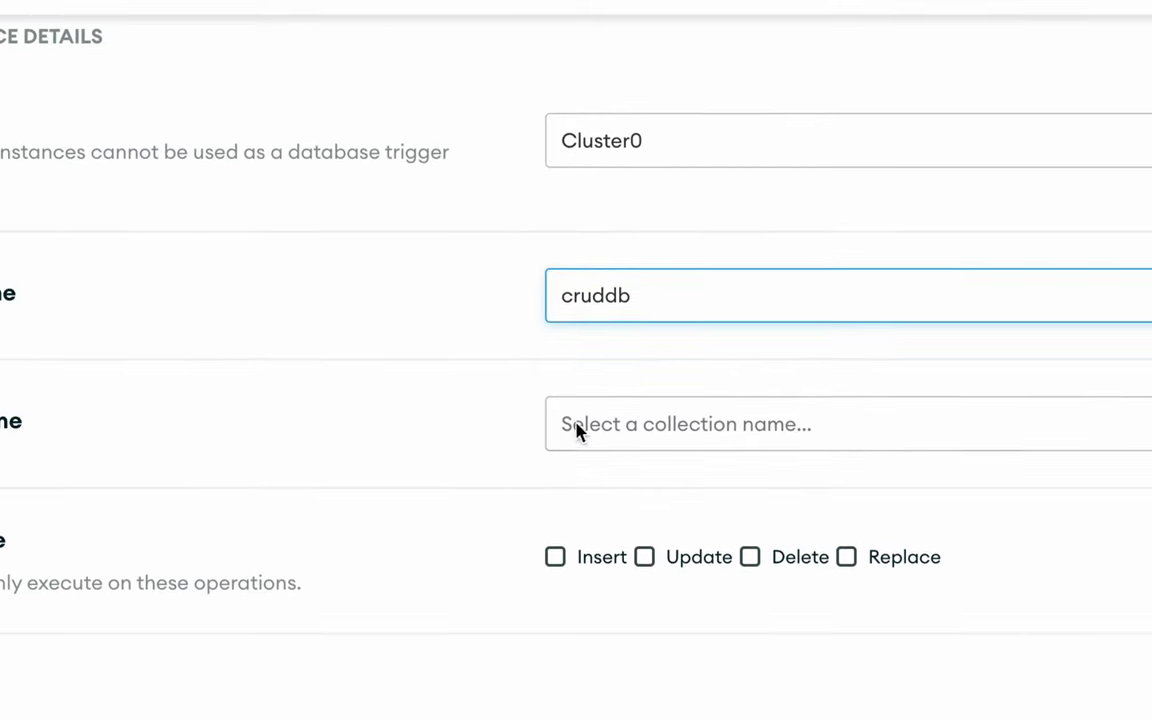
Choose posts as the collection that the trigger watches
left_click(580, 430)
left_click(584, 496)
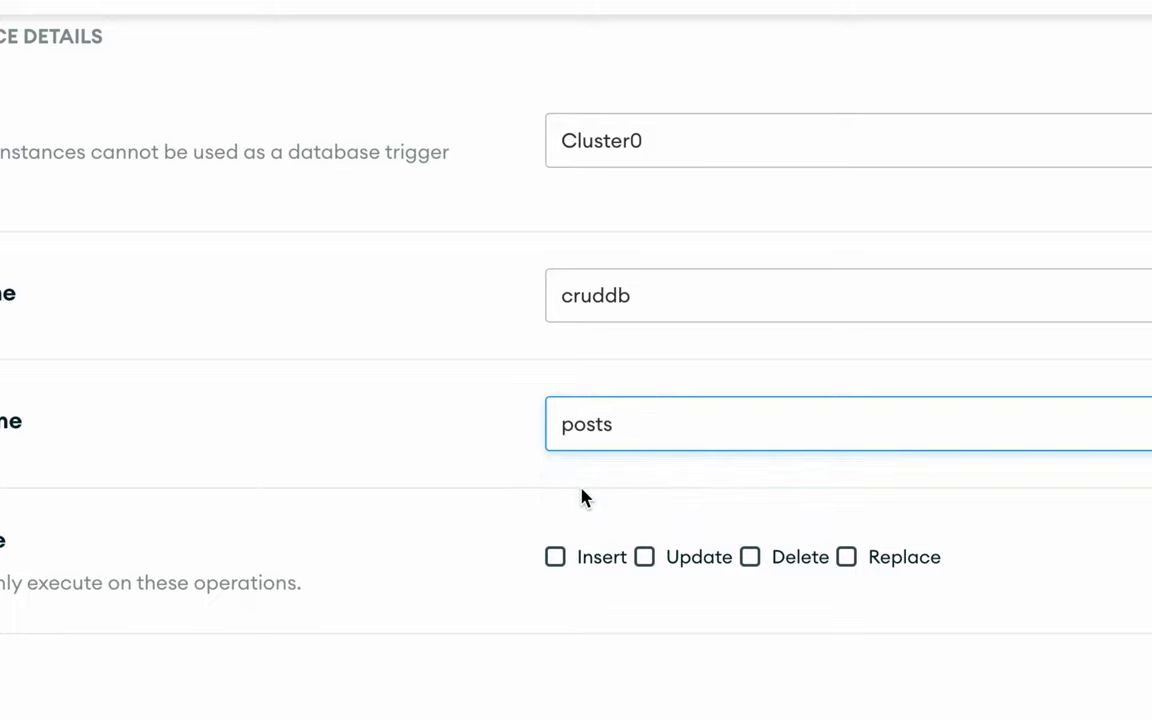
left_click(590, 436)
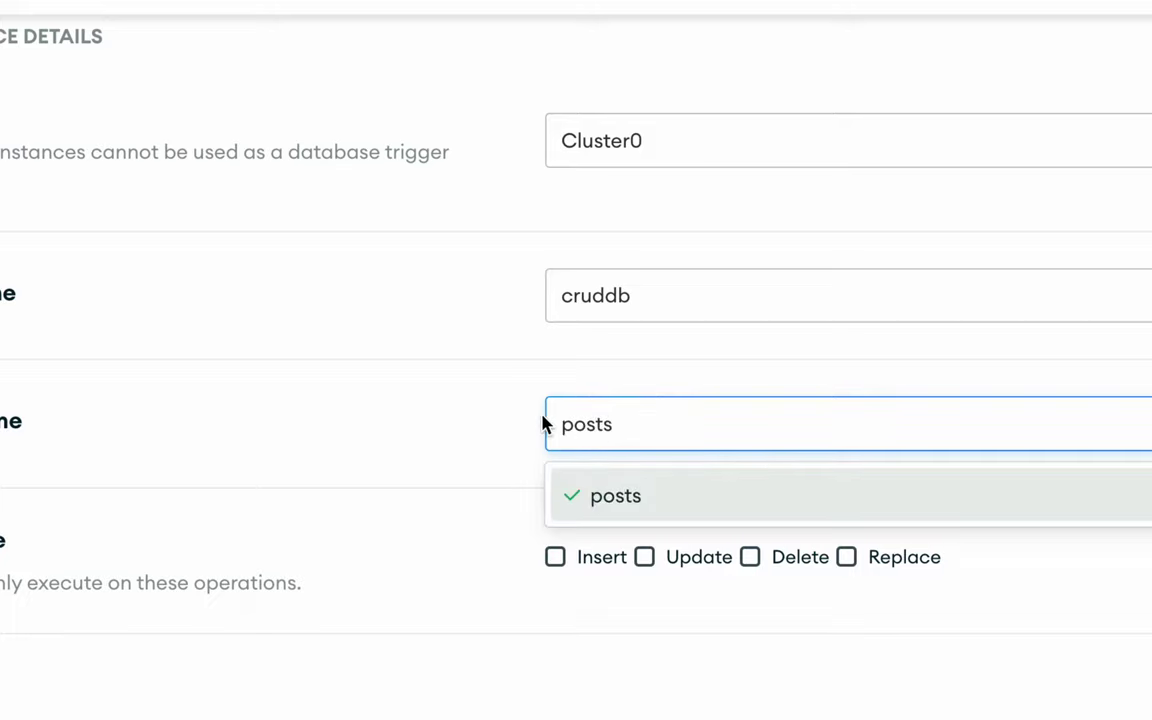
left_click(476, 408)
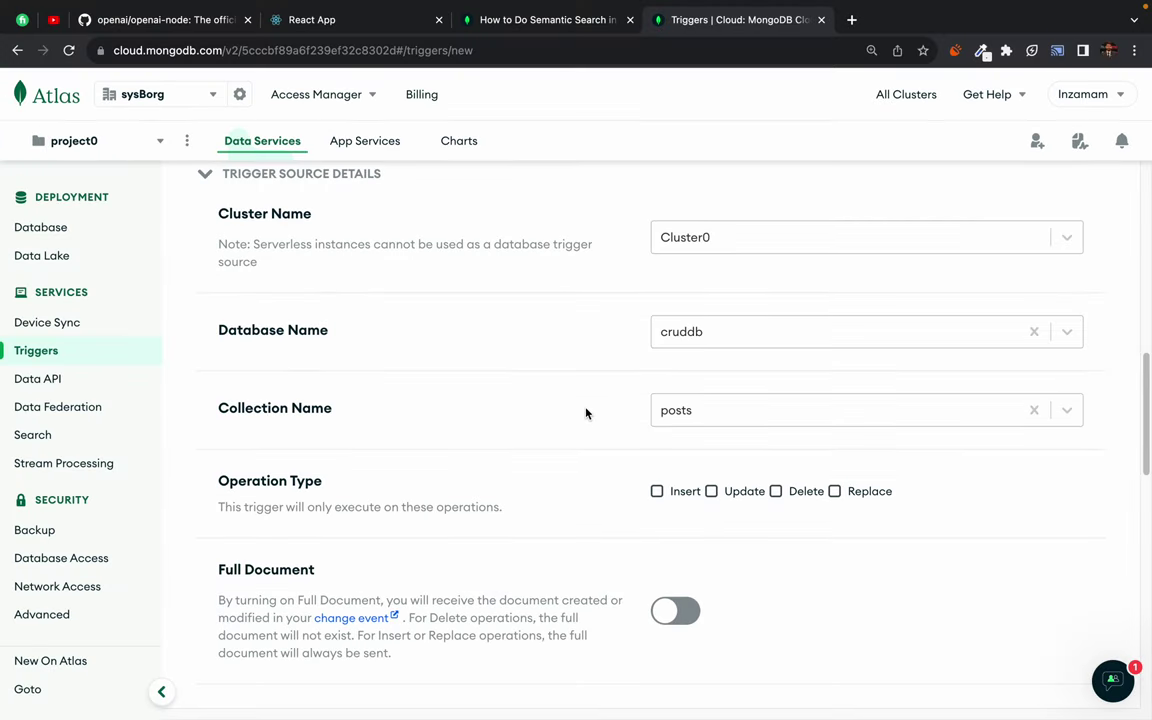
scroll(573, 481, "down", 2)
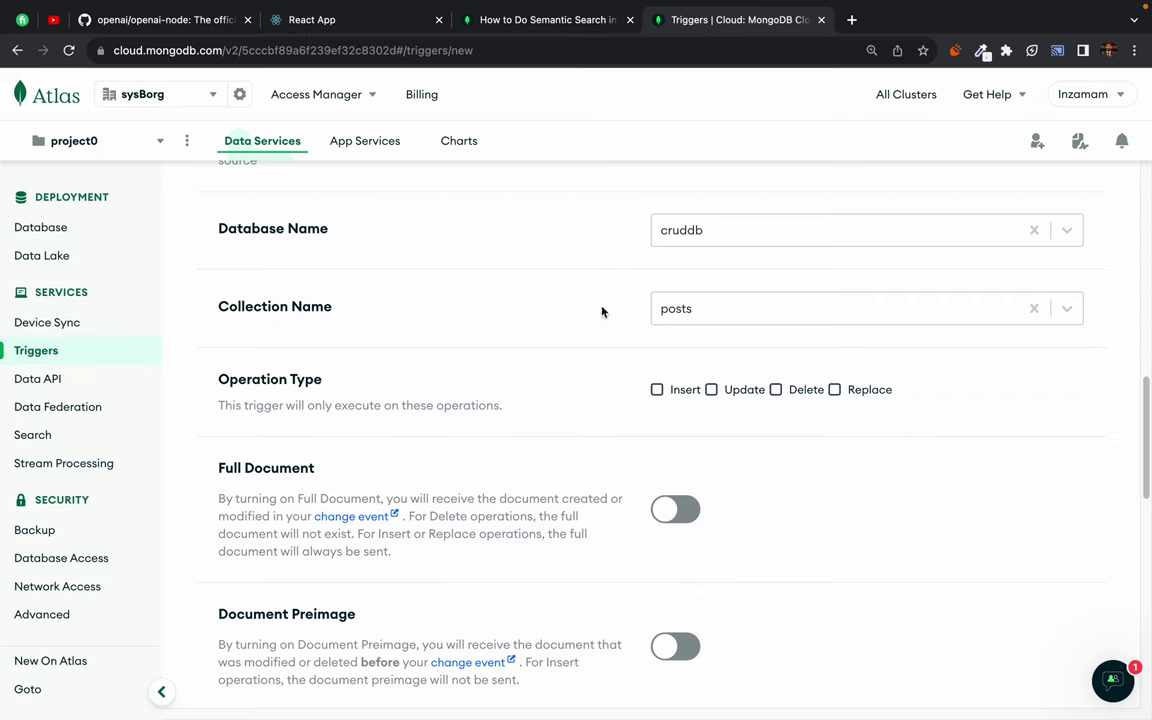
left_click(670, 314)
left_click(679, 314)
left_click(679, 314)
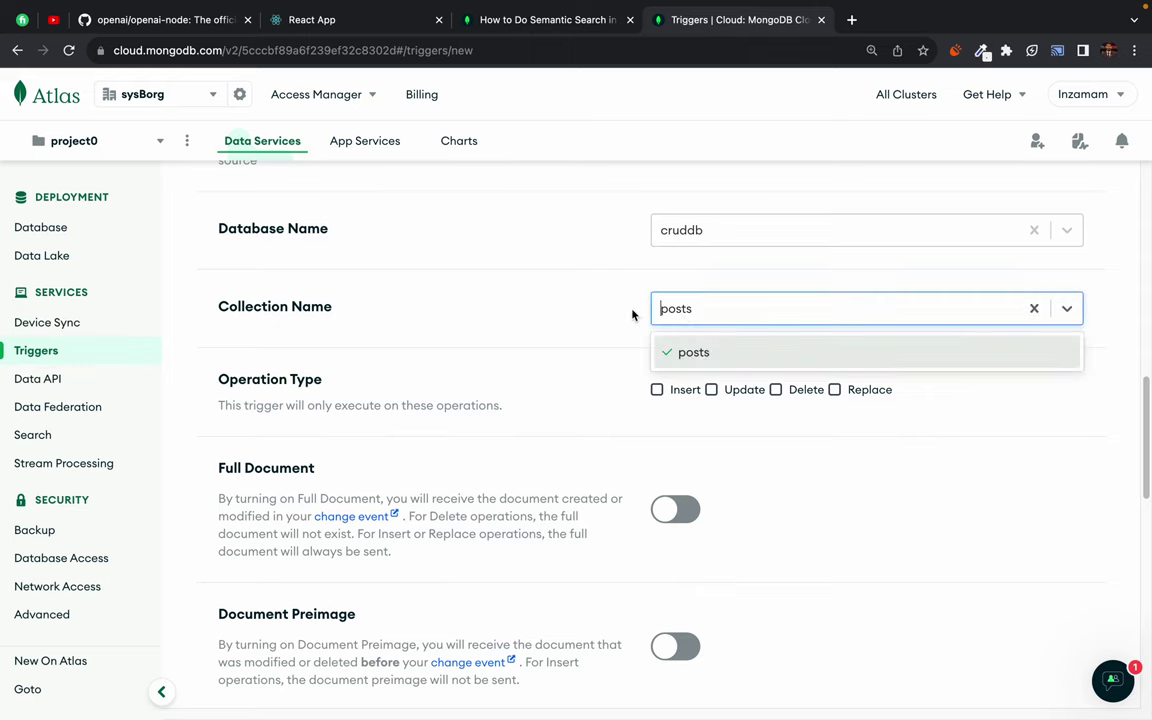
left_click(631, 315)
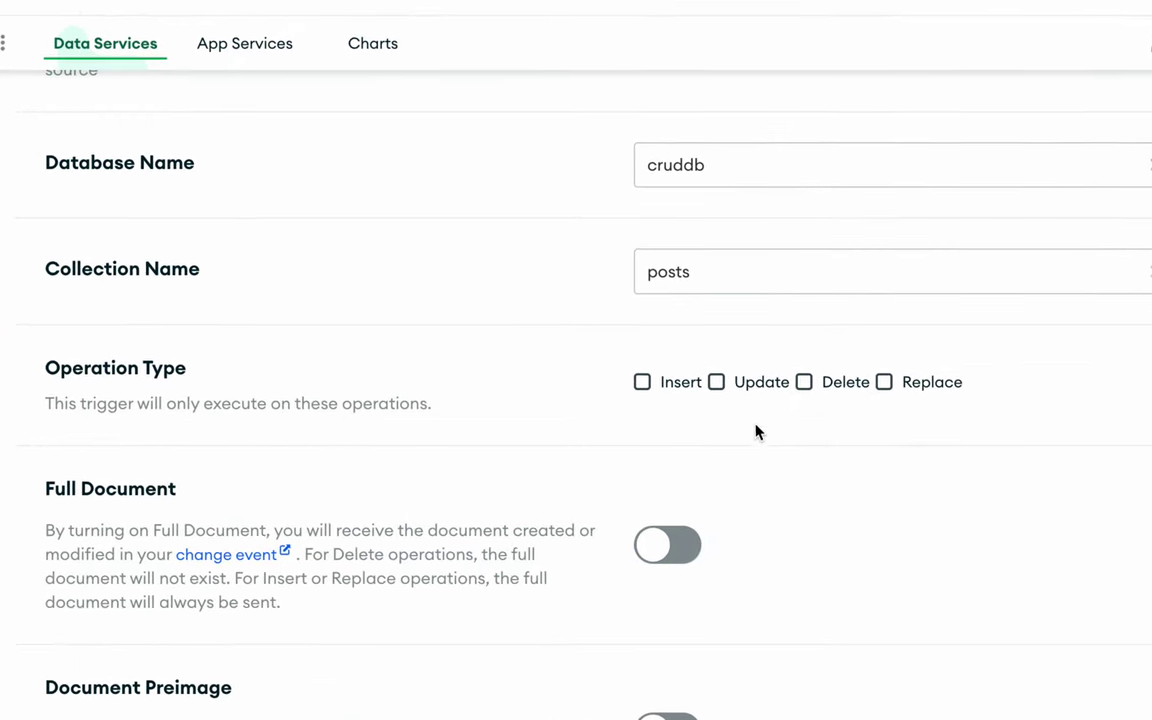
Make the trigger execute on the Insert, Update and Replace operation types
left_click(643, 384)
left_click(716, 386)
left_click(886, 384)
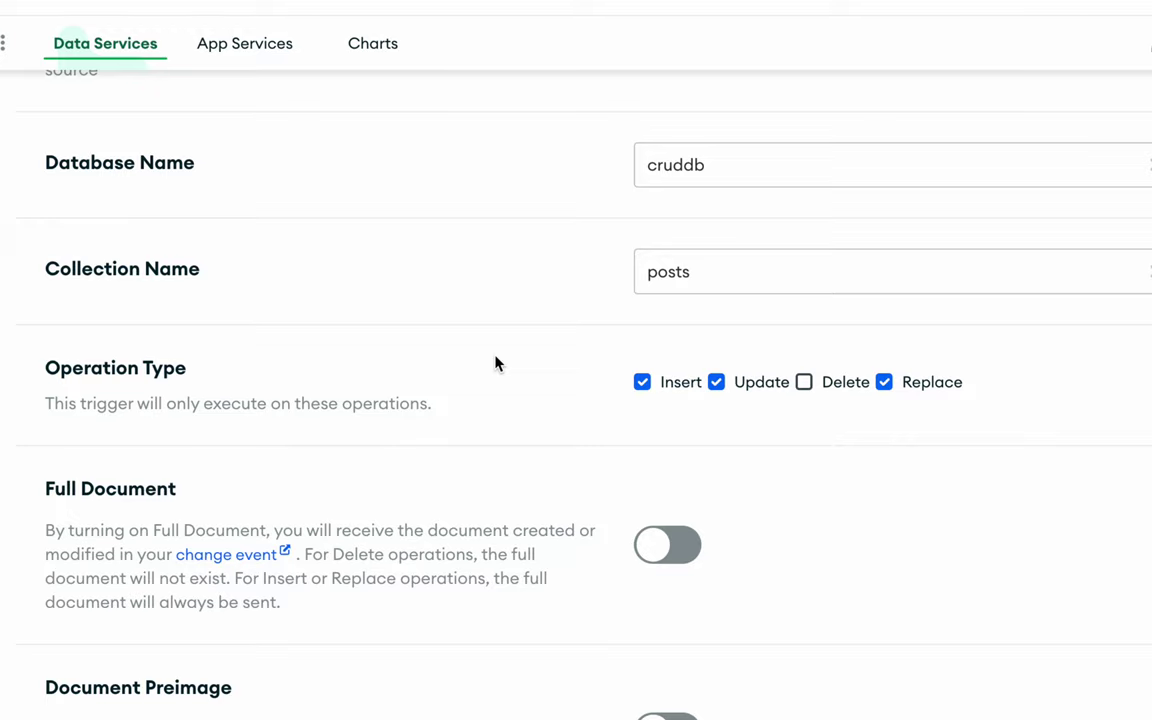
Open the project's databases in a separate tab and view the documents in Cluster0's cruddb.posts collection
left_click(530, 20)
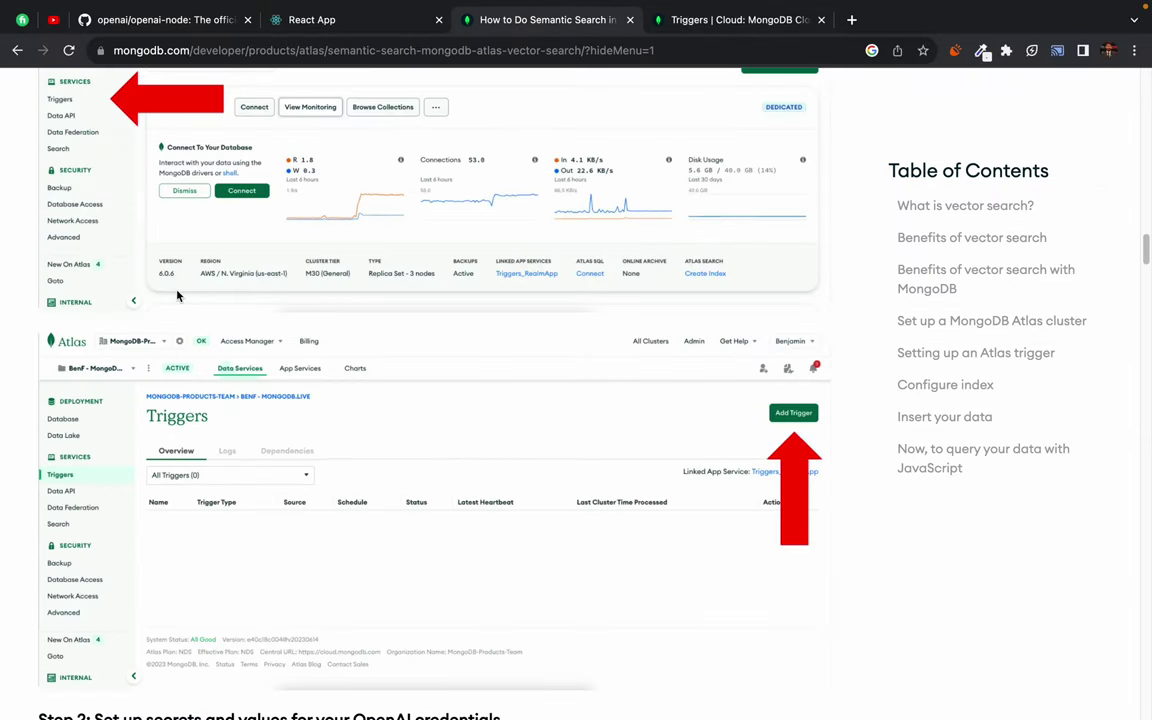
left_click(680, 22)
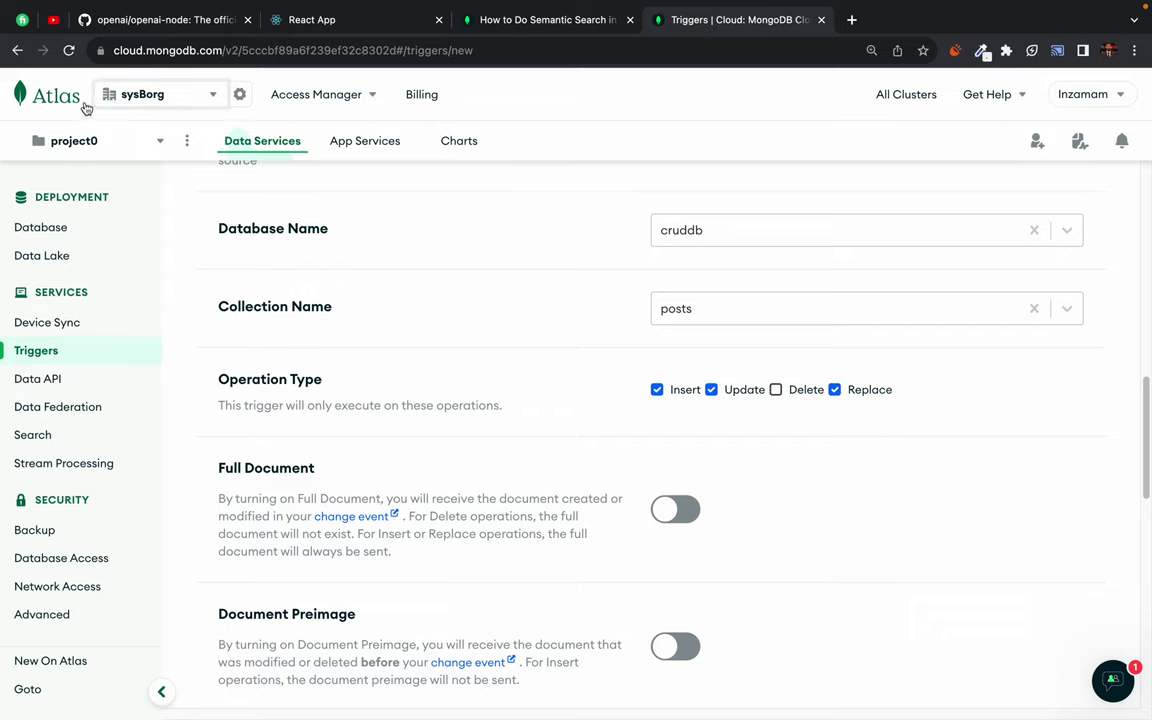
left_click(49, 232, "super")
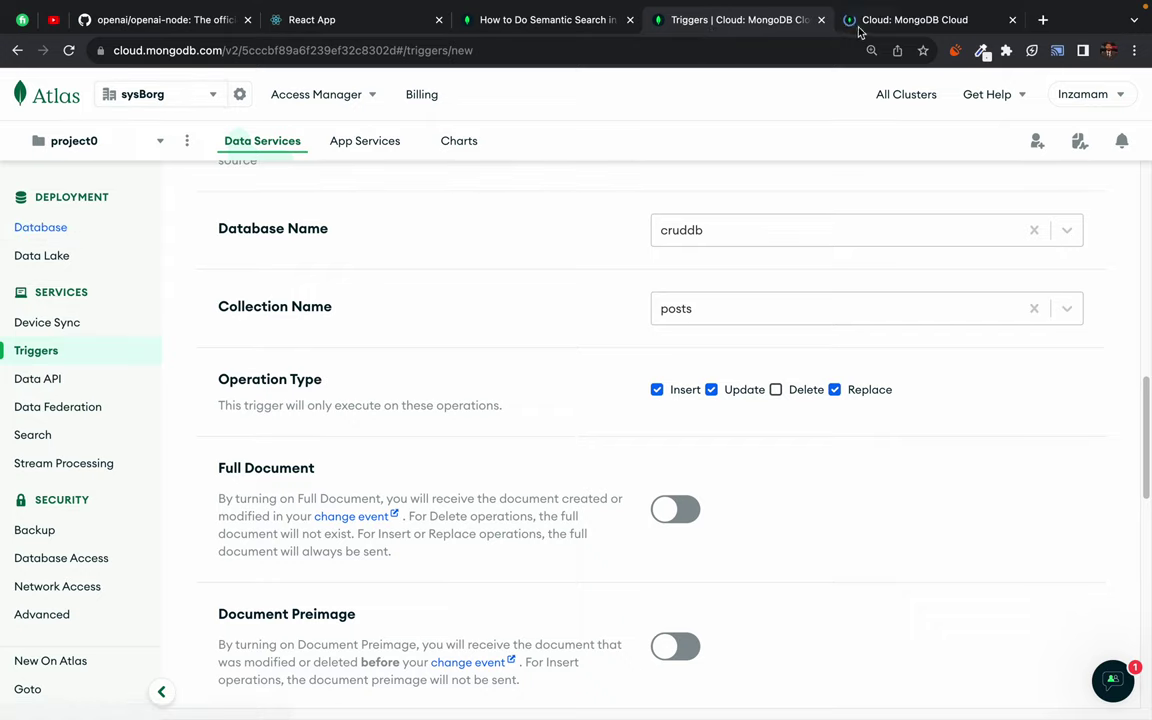
left_click(897, 20)
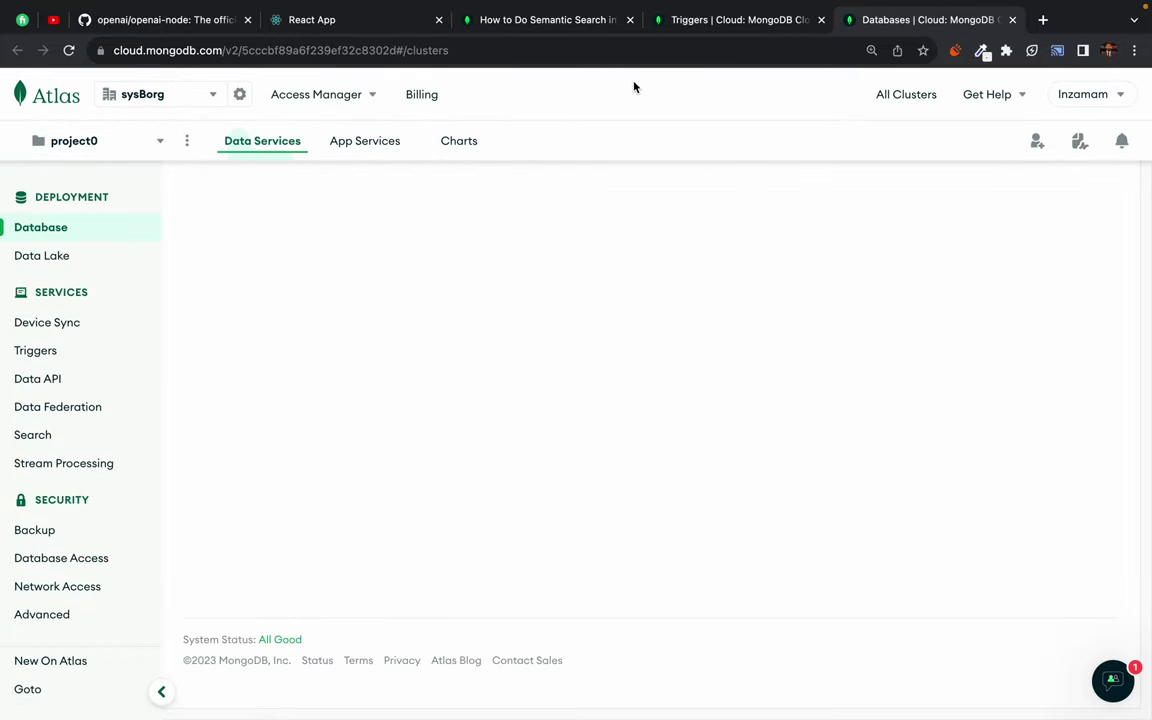
left_click(544, 347)
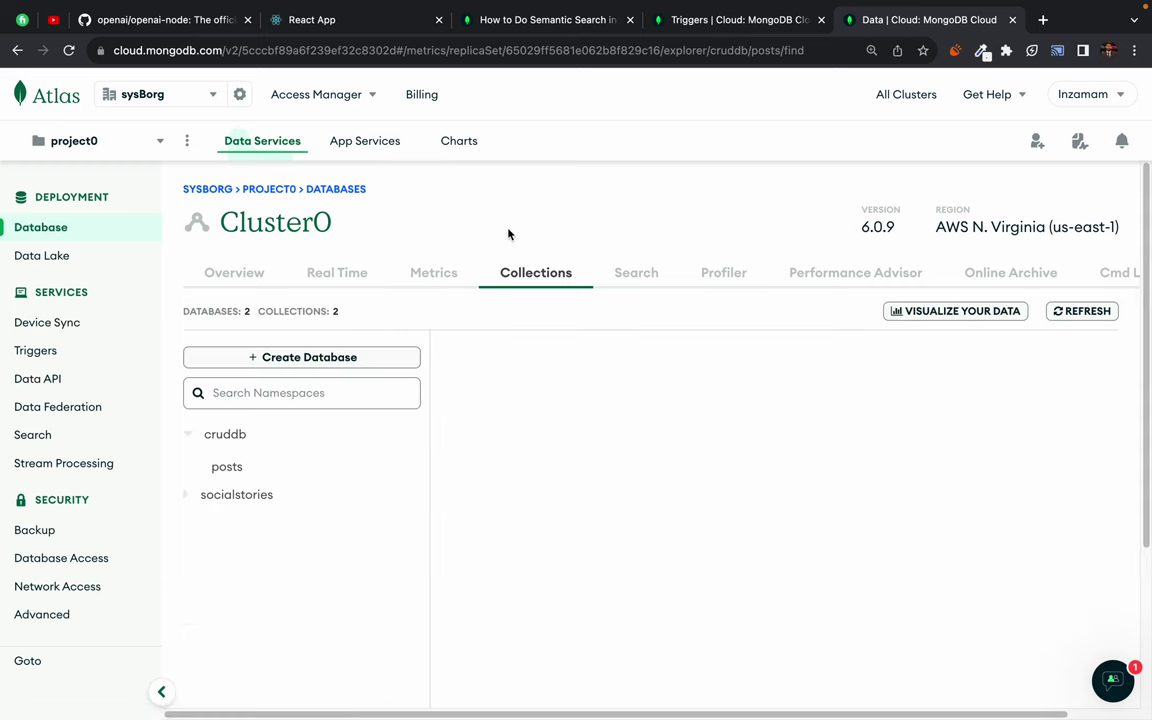
left_click(262, 462)
scroll(334, 585, "down", 3)
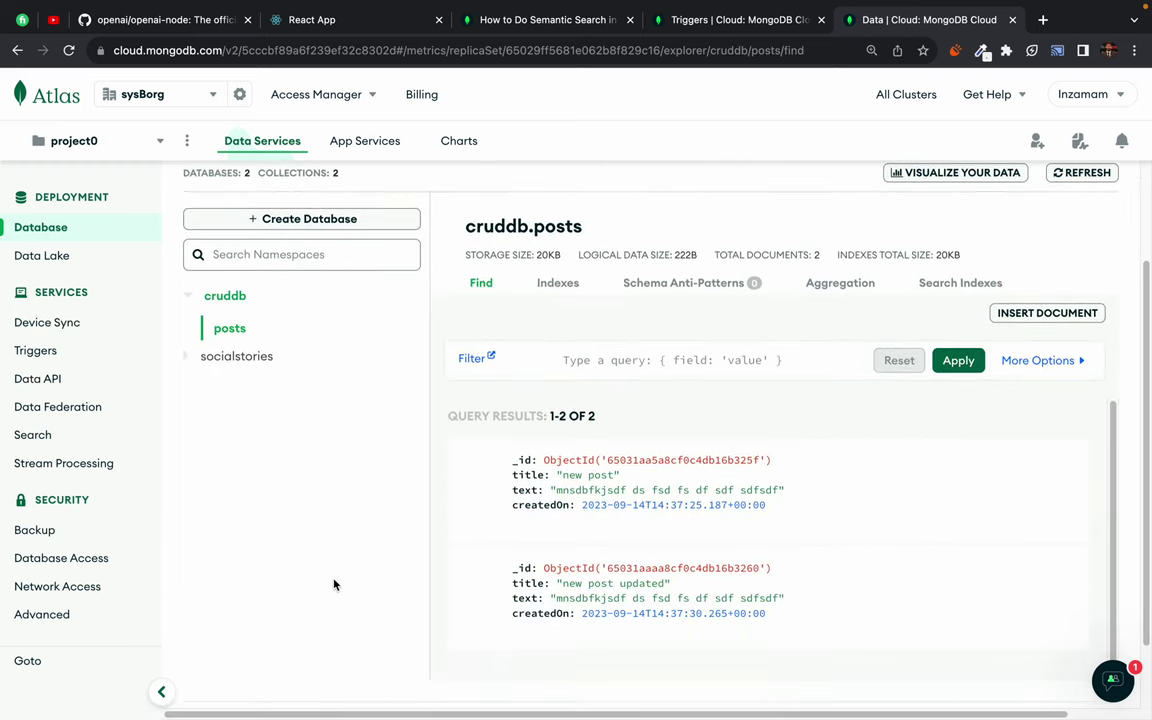
scroll(334, 585, "down", 1)
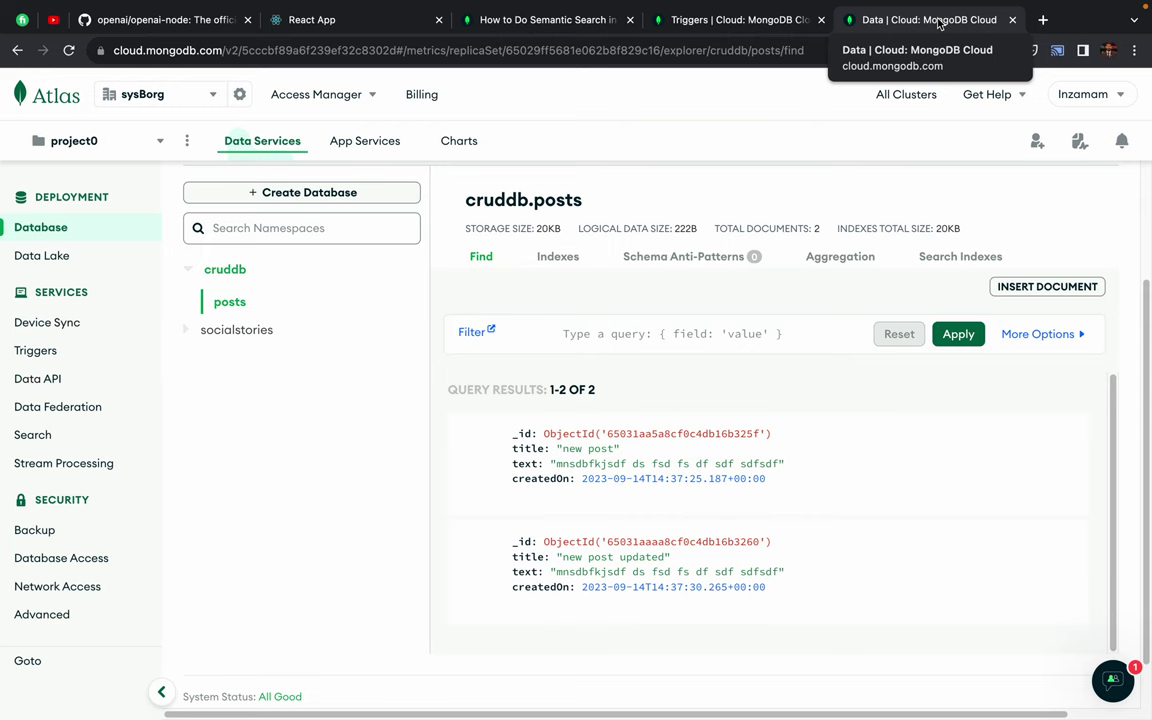
Return to the new trigger's configuration and turn on the Full Document option
left_click(730, 22)
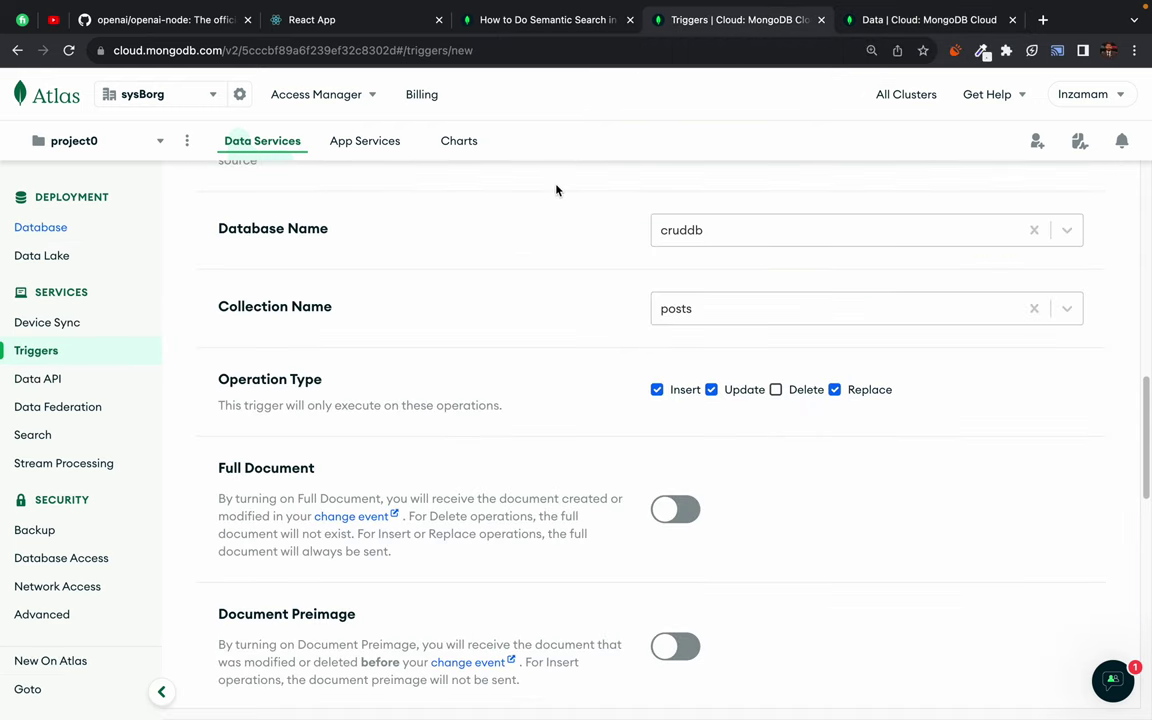
scroll(537, 329, "down", 2)
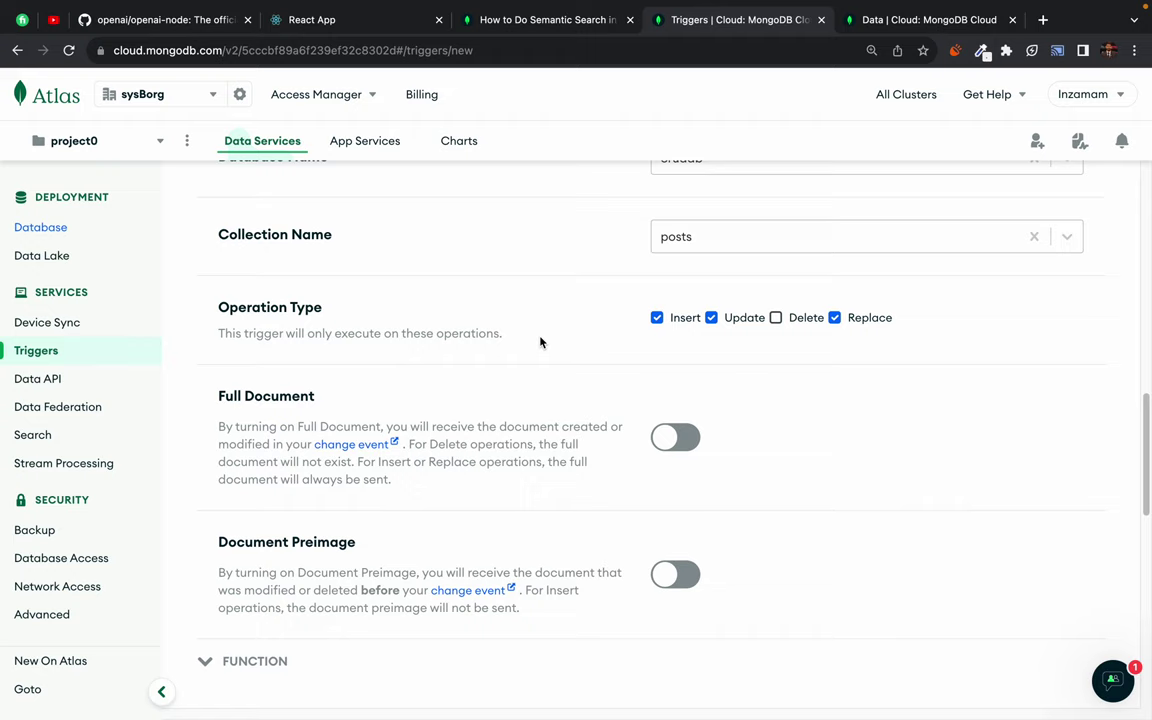
left_click_drag(218, 400, 298, 402)
left_click(674, 438)
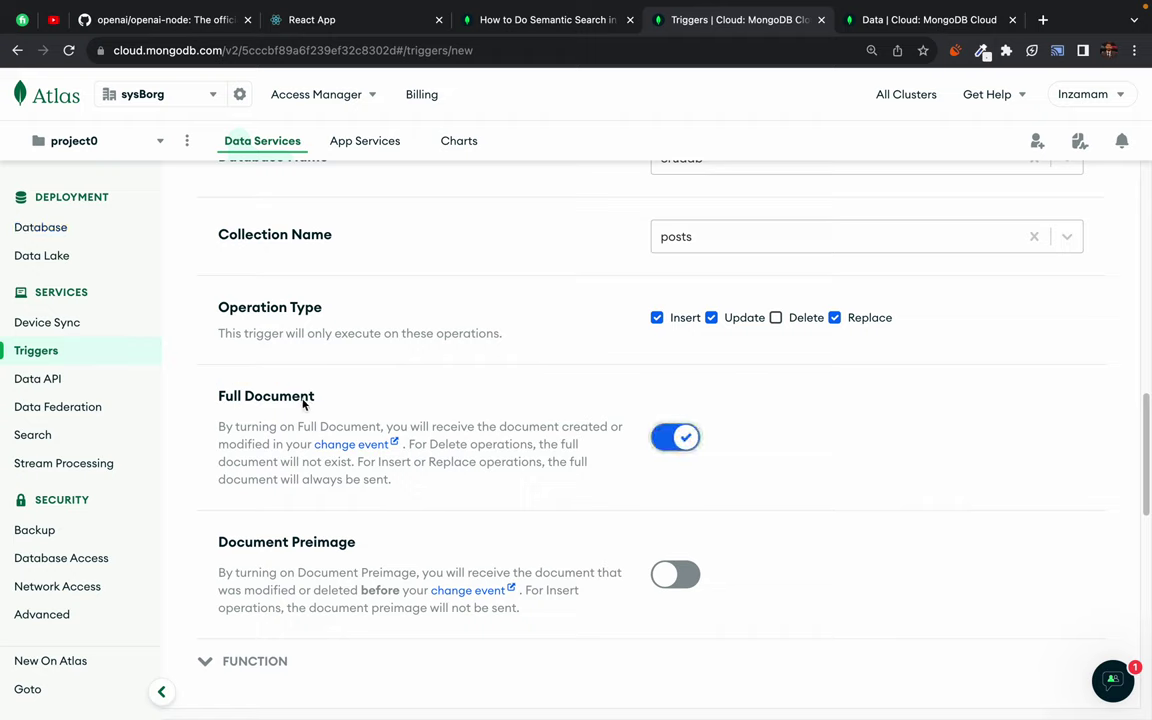
left_click(674, 440)
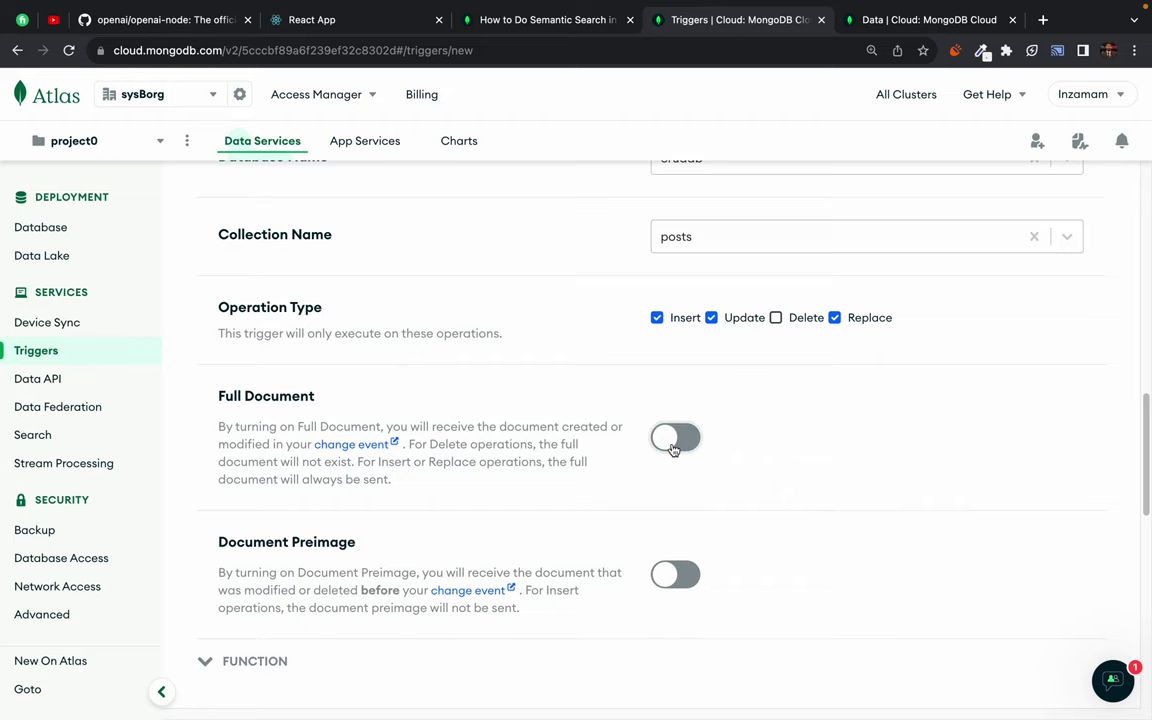
left_click(674, 440)
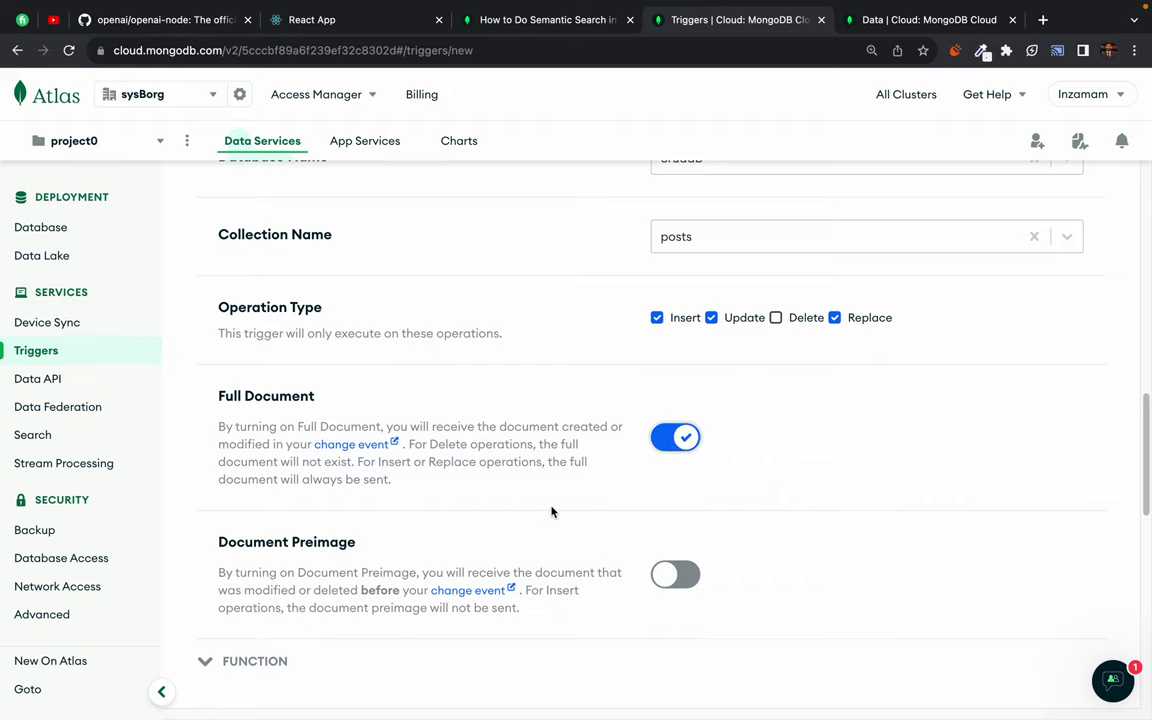
Review the Document Preimage option, the event type and the sample function code of the trigger
scroll(550, 512, "down", 2)
left_click_drag(228, 437, 347, 437)
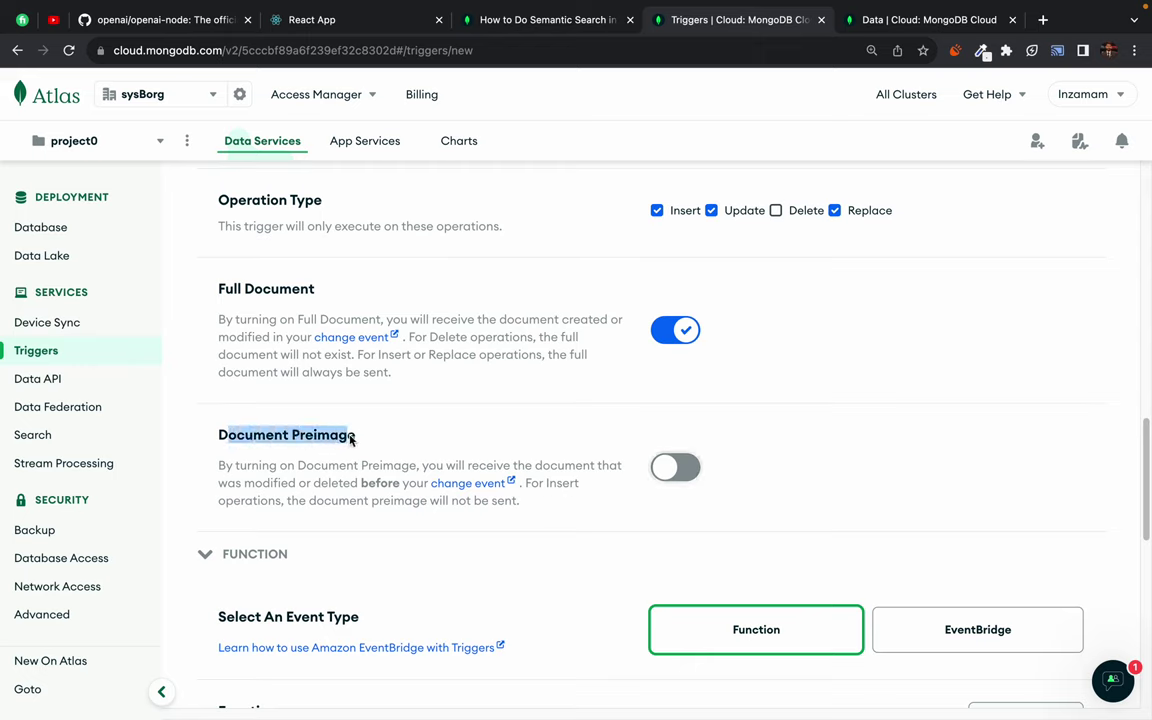
left_click(342, 437)
left_click(336, 437)
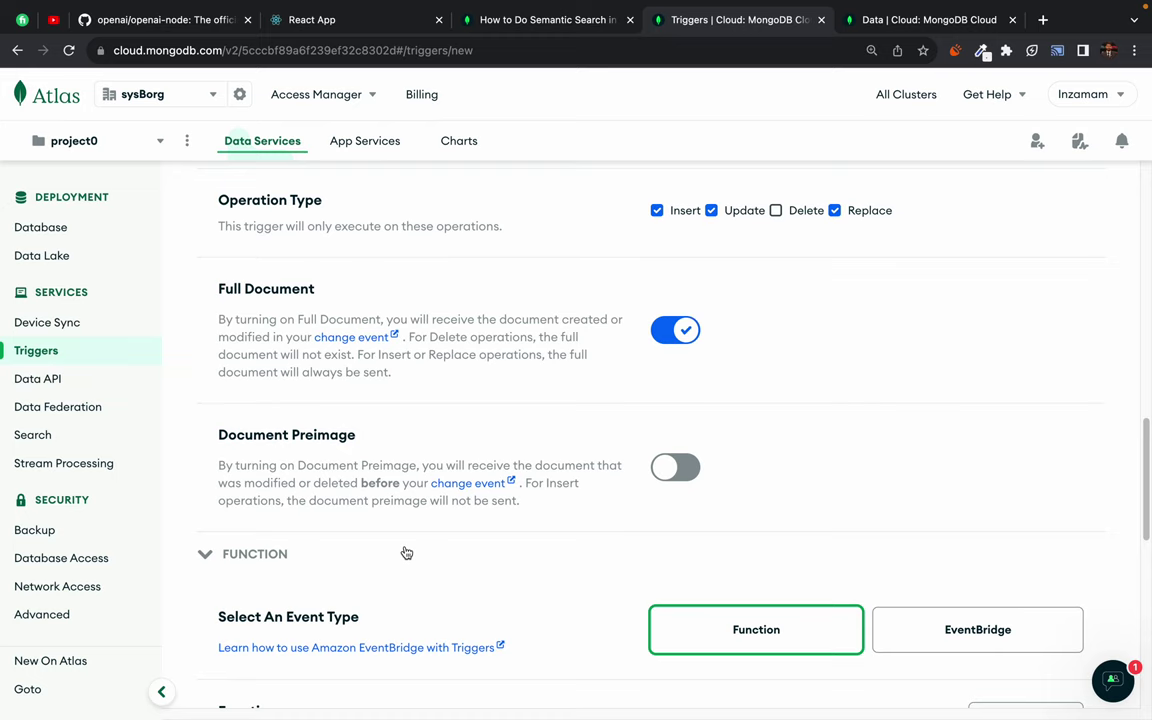
scroll(689, 476, "down", 4)
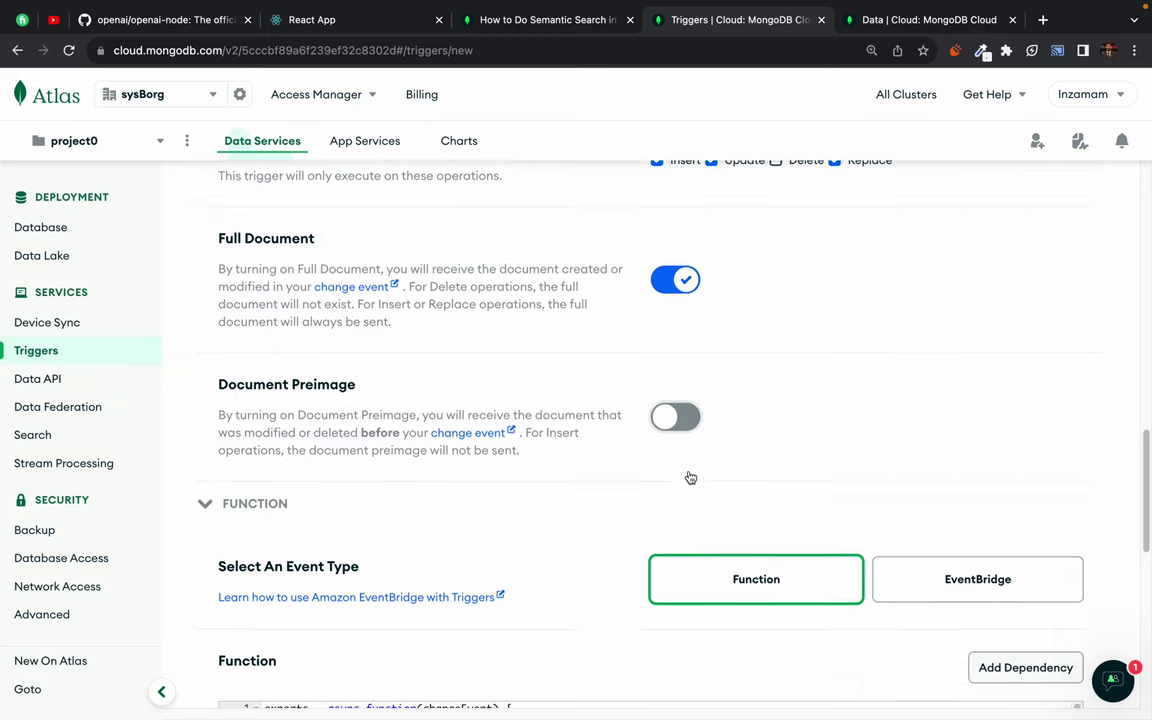
scroll(371, 340, "down", 2)
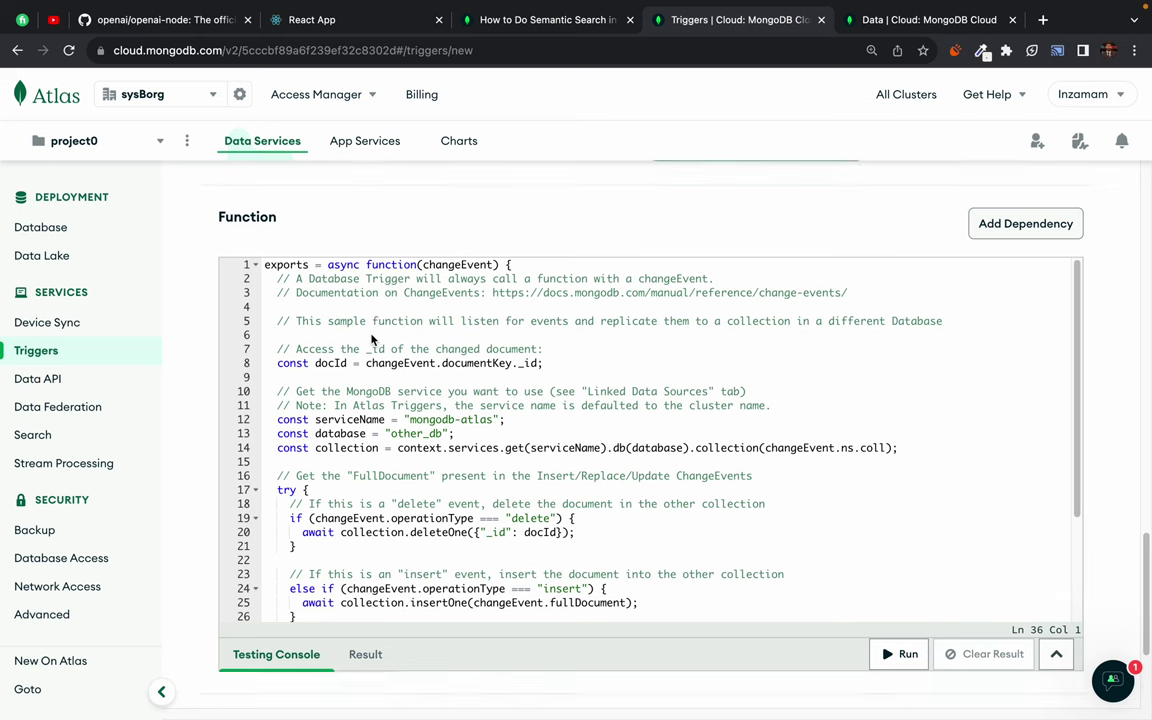
Return to the semantic search tutorial article and find the trigger function code that creates the OpenAI embeddings
left_click(545, 19)
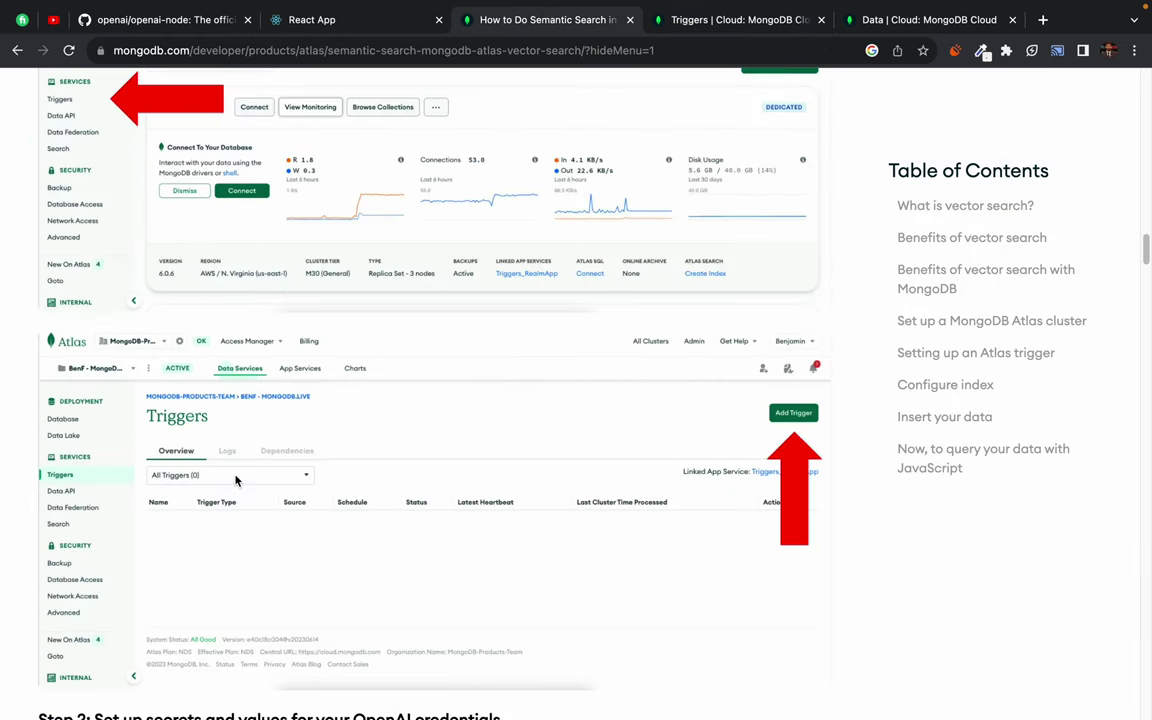
scroll(203, 551, "down", 8)
scroll(203, 551, "down", 15)
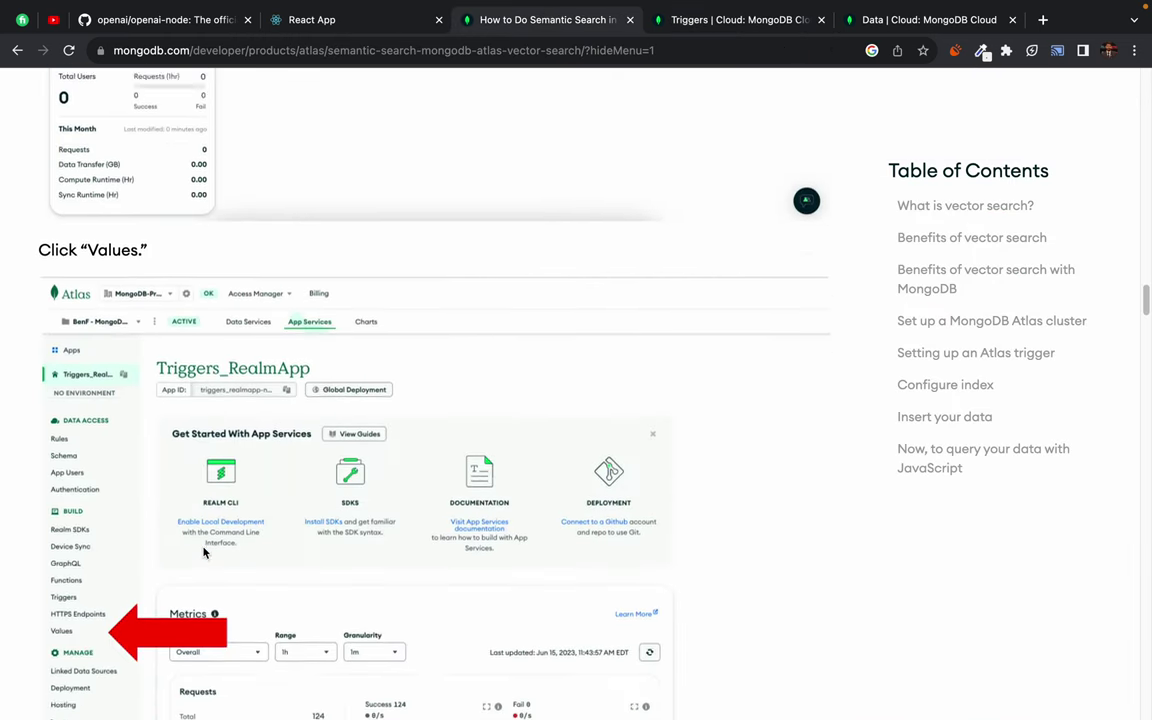
scroll(203, 551, "down", 15)
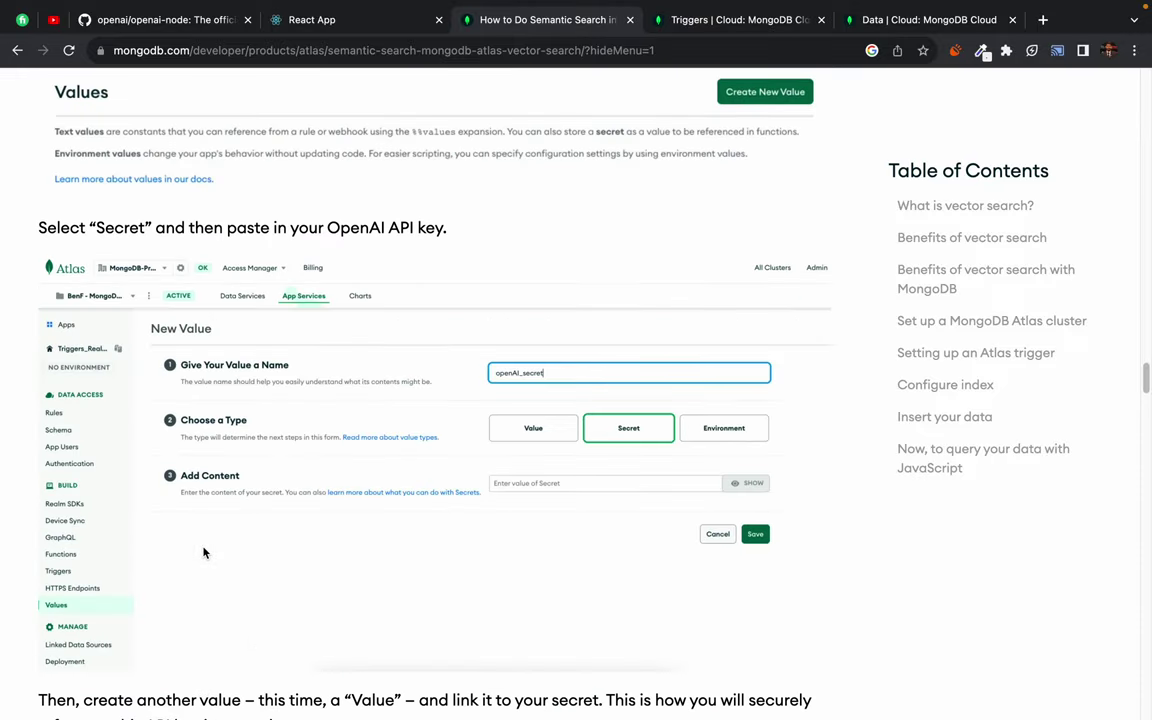
scroll(203, 551, "down", 5)
scroll(200, 548, "up", 6)
scroll(40, 377, "down", 4)
scroll(35, 365, "up", 1)
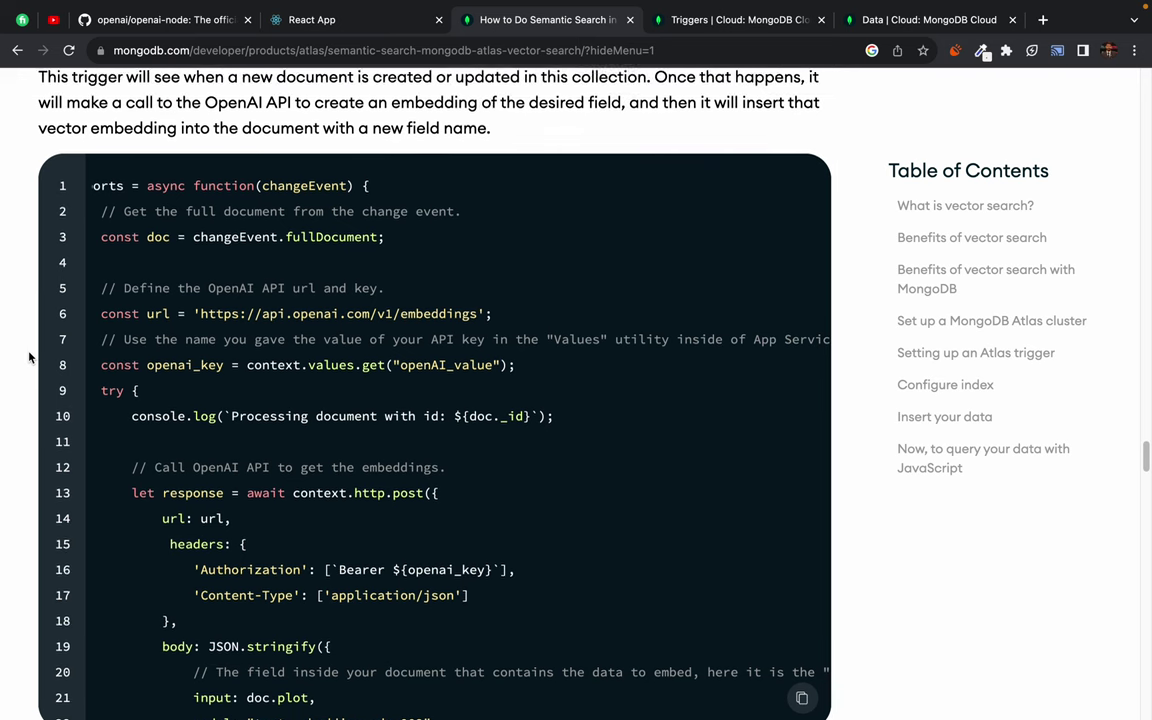
scroll(180, 297, "left", 2)
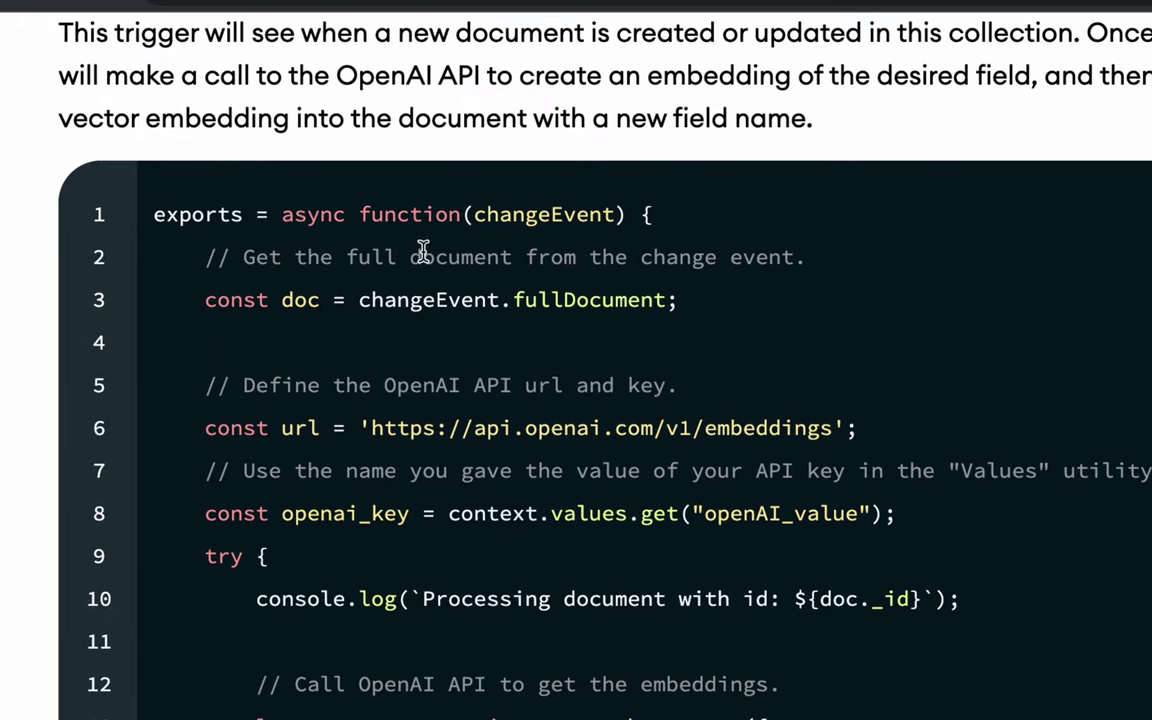
Examine the function's changeEvent parameter and the line that assigns its fullDocument to doc
triple_click(477, 221)
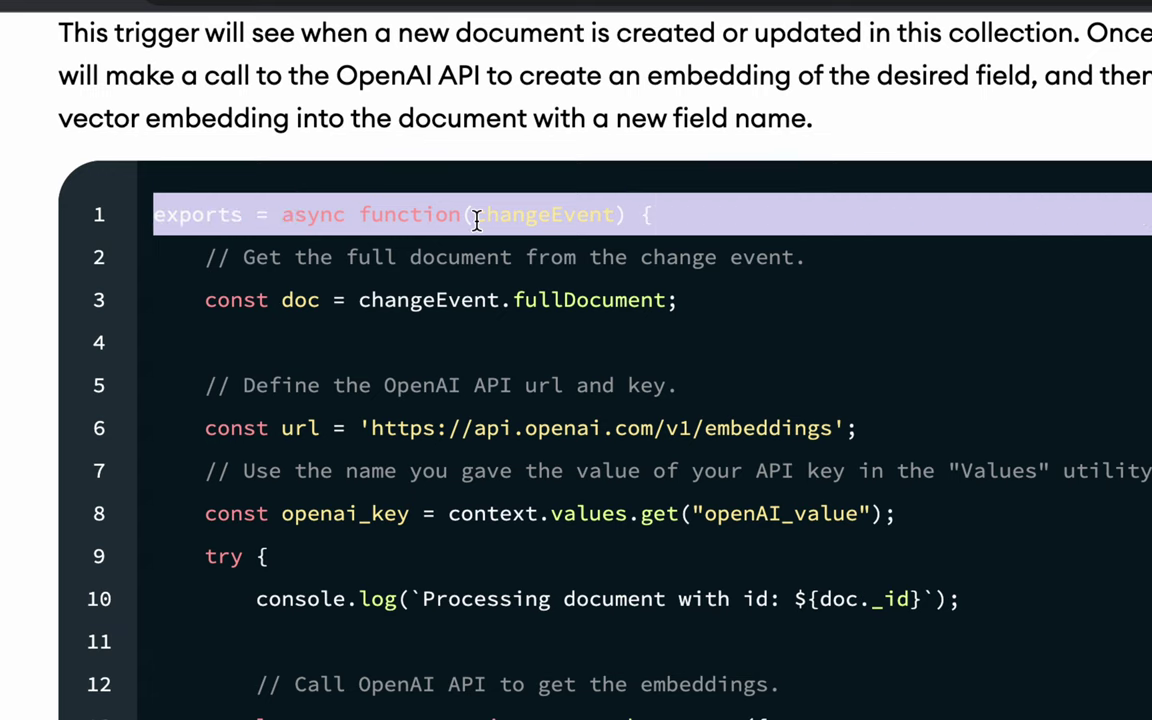
left_click(477, 221)
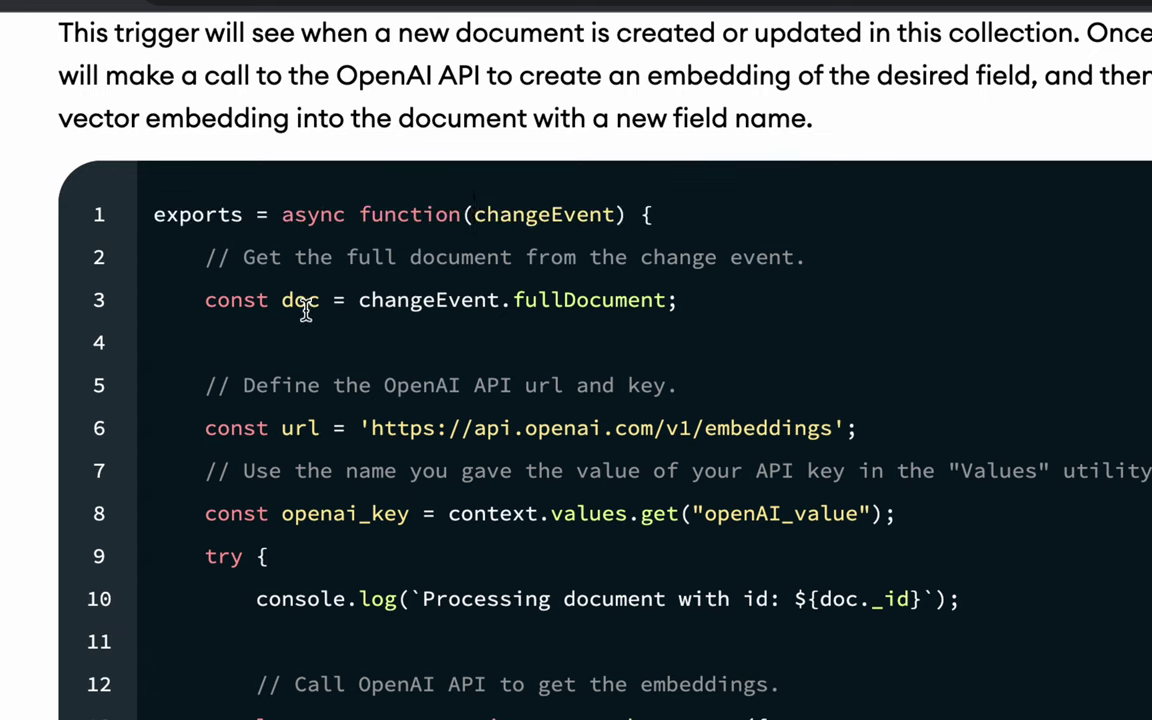
left_click_drag(216, 310, 764, 298)
left_click(764, 298)
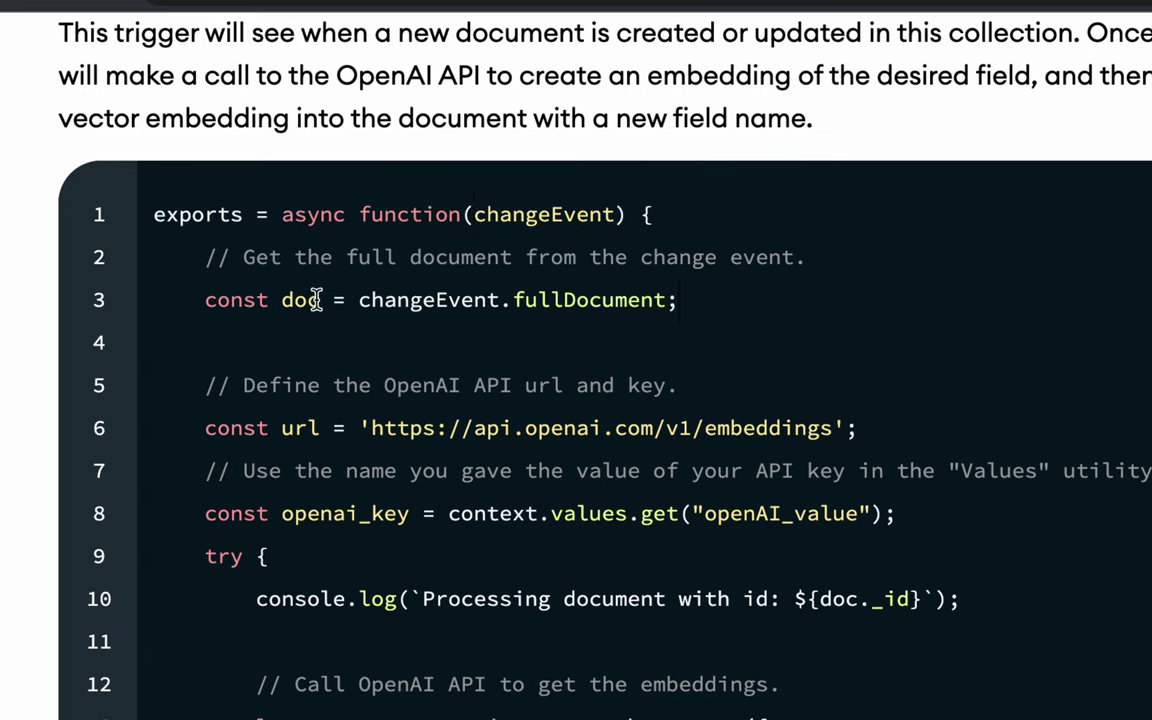
double_click(388, 301)
double_click(518, 212)
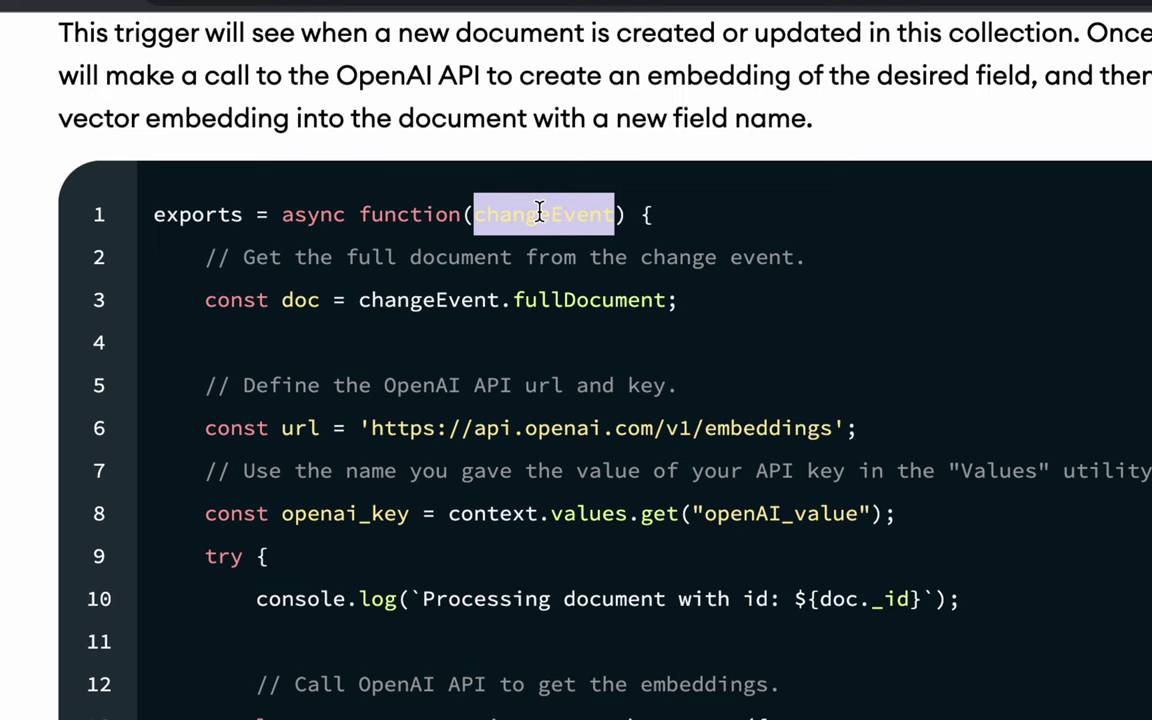
left_click(539, 213)
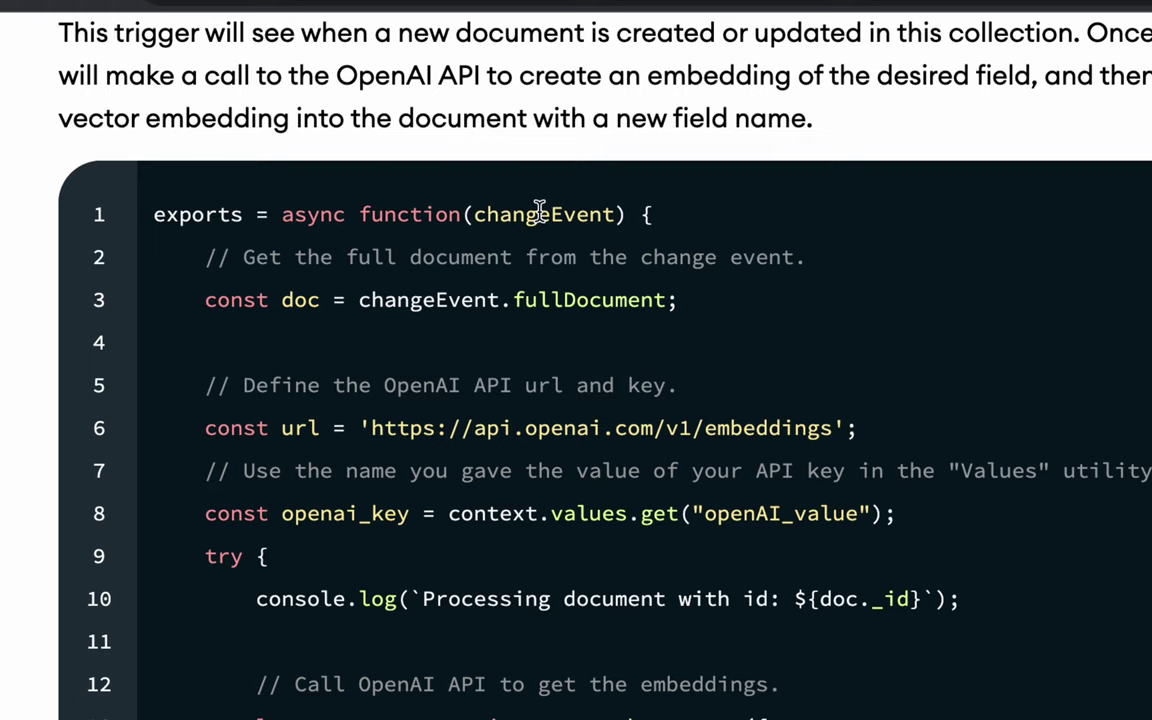
double_click(538, 212)
left_click(538, 212)
double_click(539, 211)
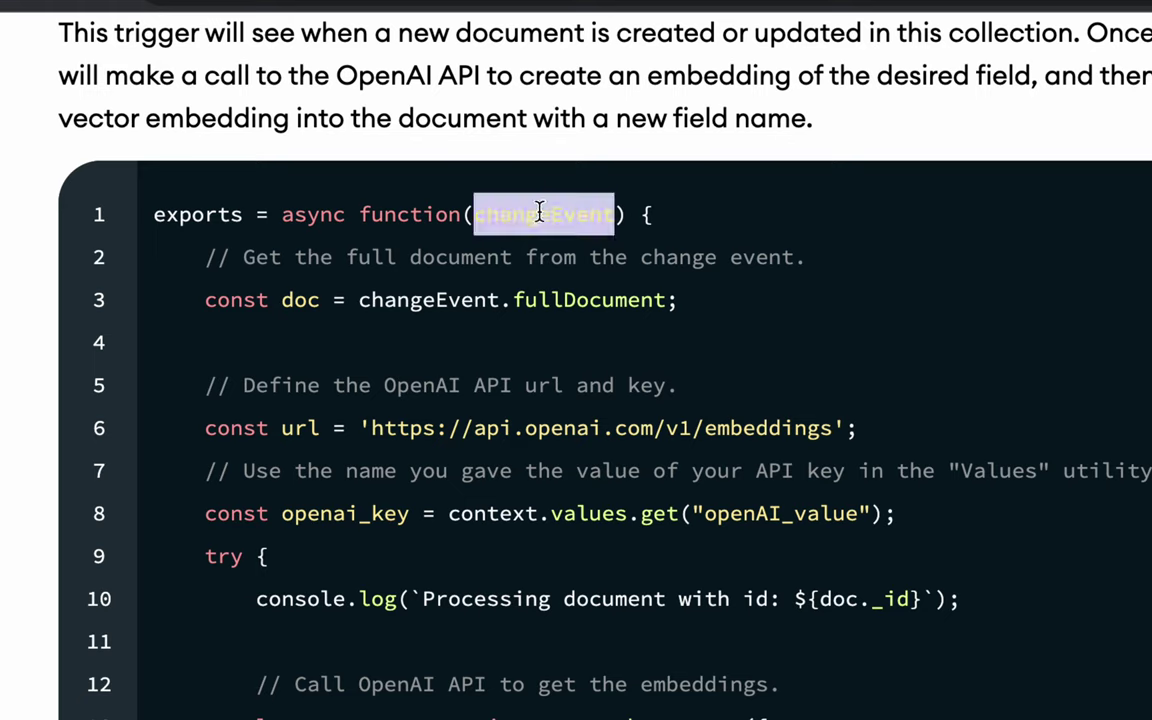
double_click(290, 300)
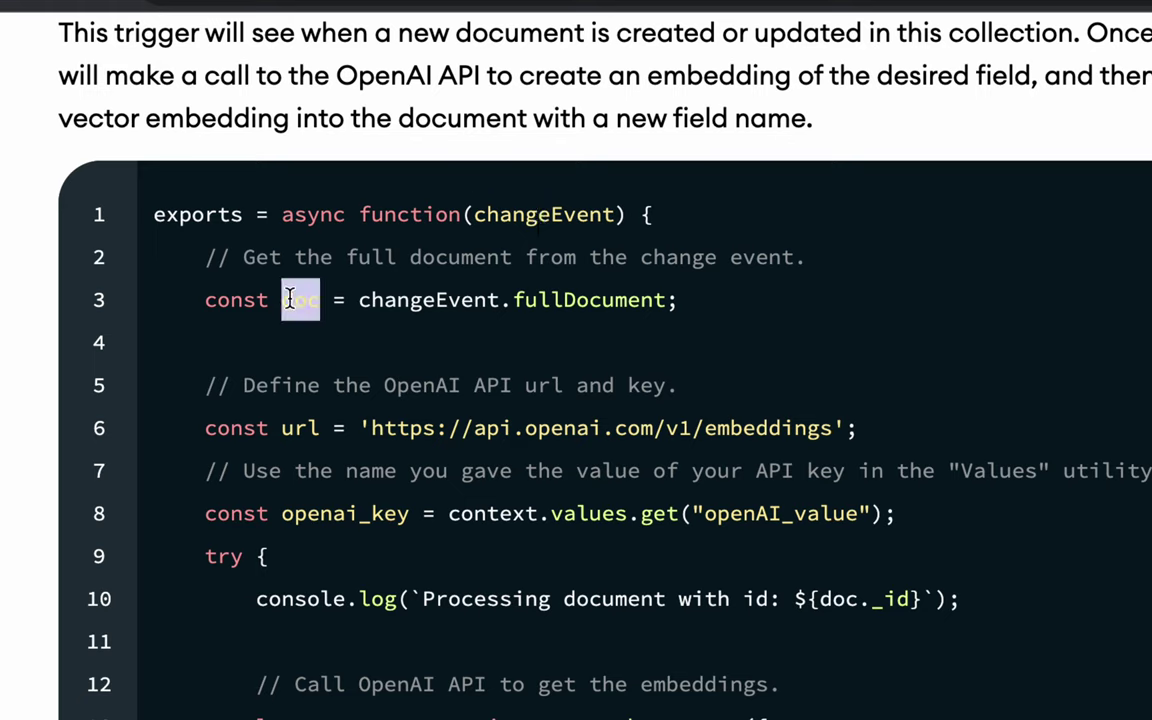
left_click(288, 300)
Examine the url constant holding the OpenAI embeddings endpoint in the trigger function code
scroll(350, 320, "down", 2)
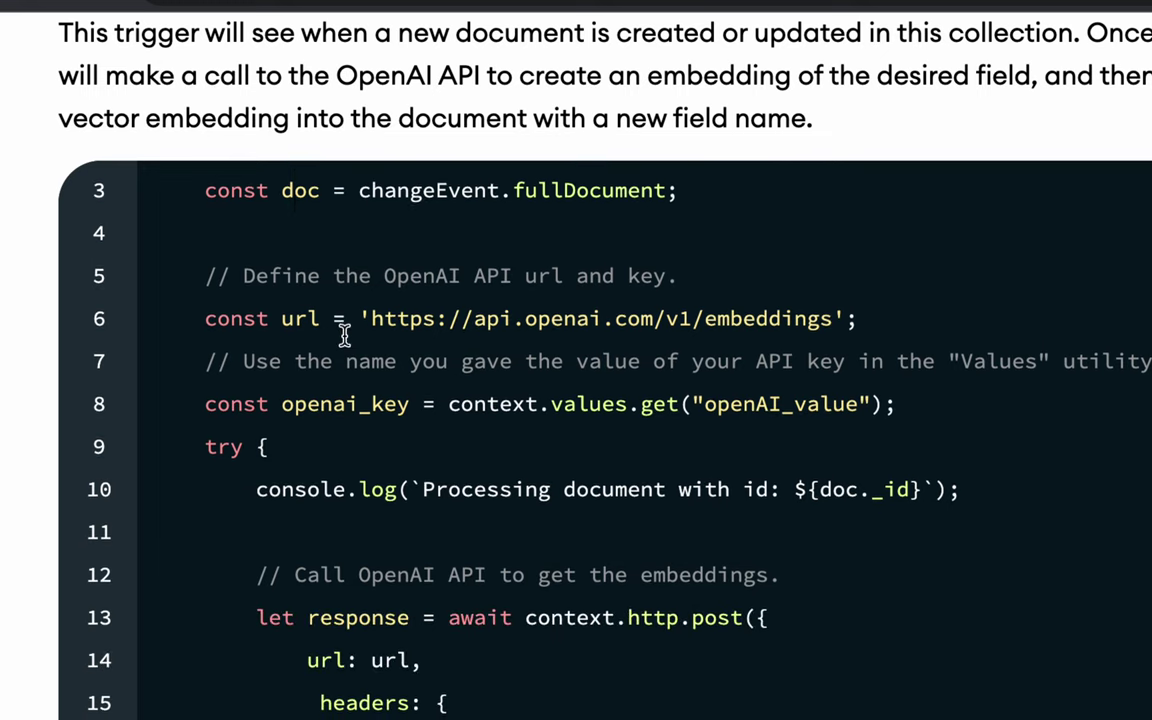
left_click_drag(203, 319, 855, 319)
left_click(956, 309)
left_click_drag(462, 319, 750, 319)
double_click(775, 320)
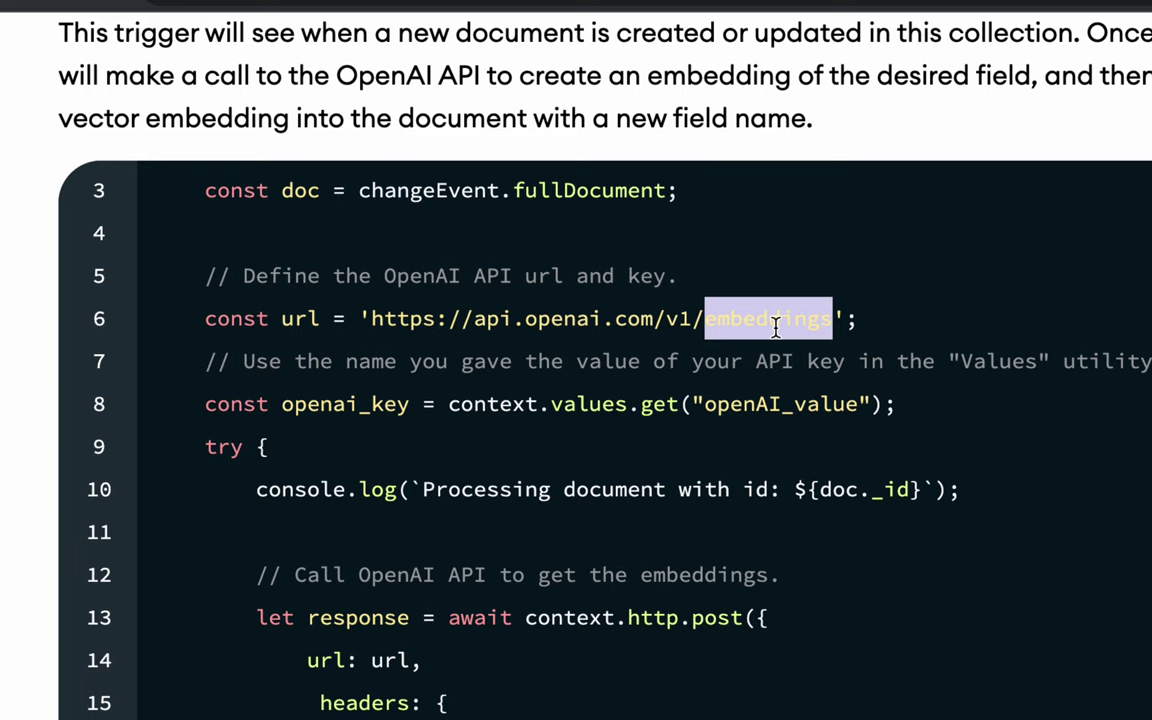
left_click(775, 322)
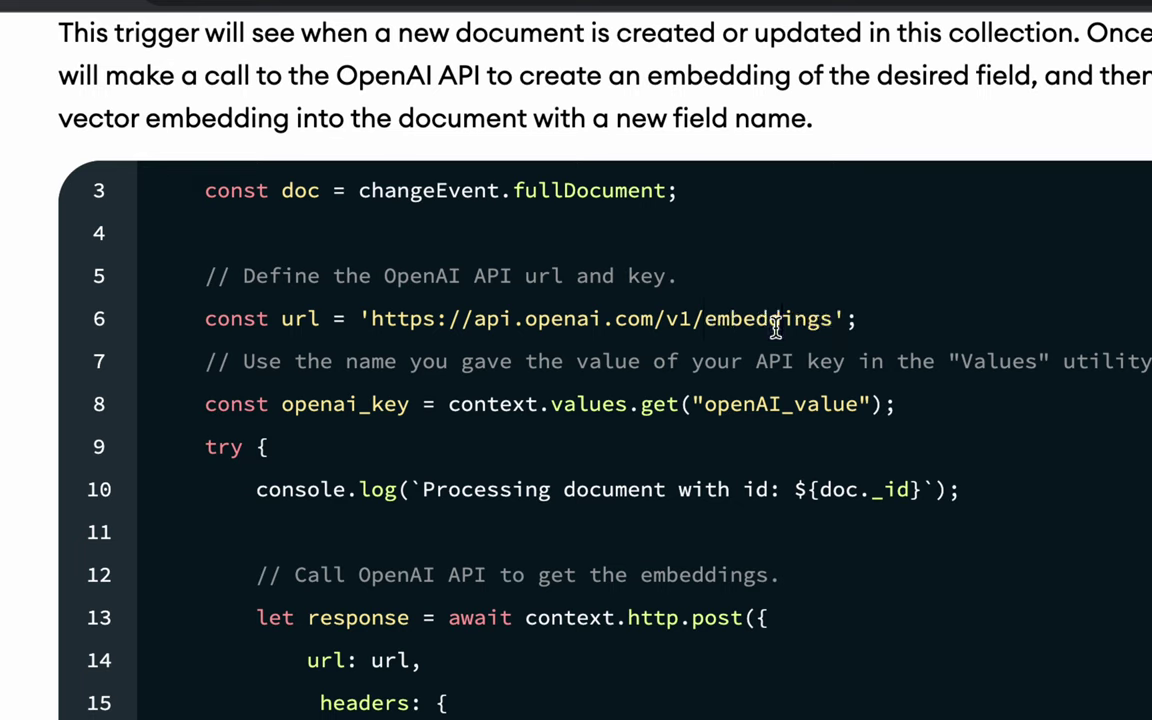
double_click(775, 322)
left_click(773, 324)
scroll(535, 340, "down", 1)
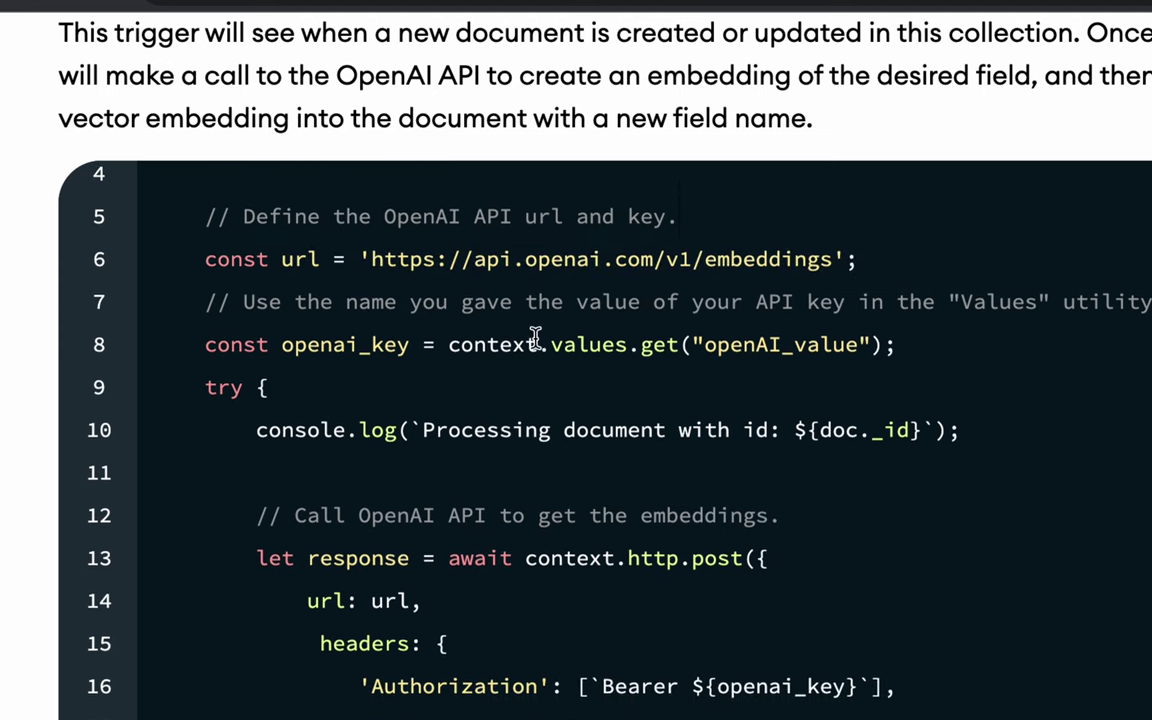
Examine how the openai_key constant reads the "openAI_value" value through context.values.get
left_click_drag(452, 335, 898, 333)
left_click(810, 331)
double_click(810, 331)
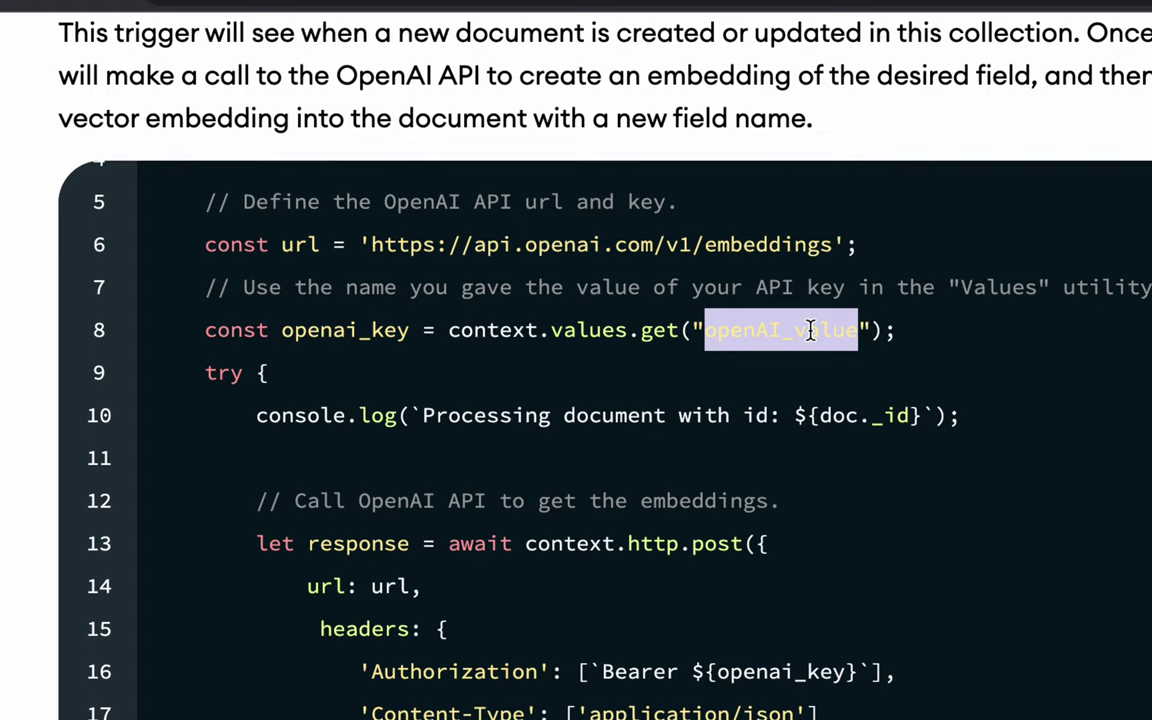
left_click(810, 331)
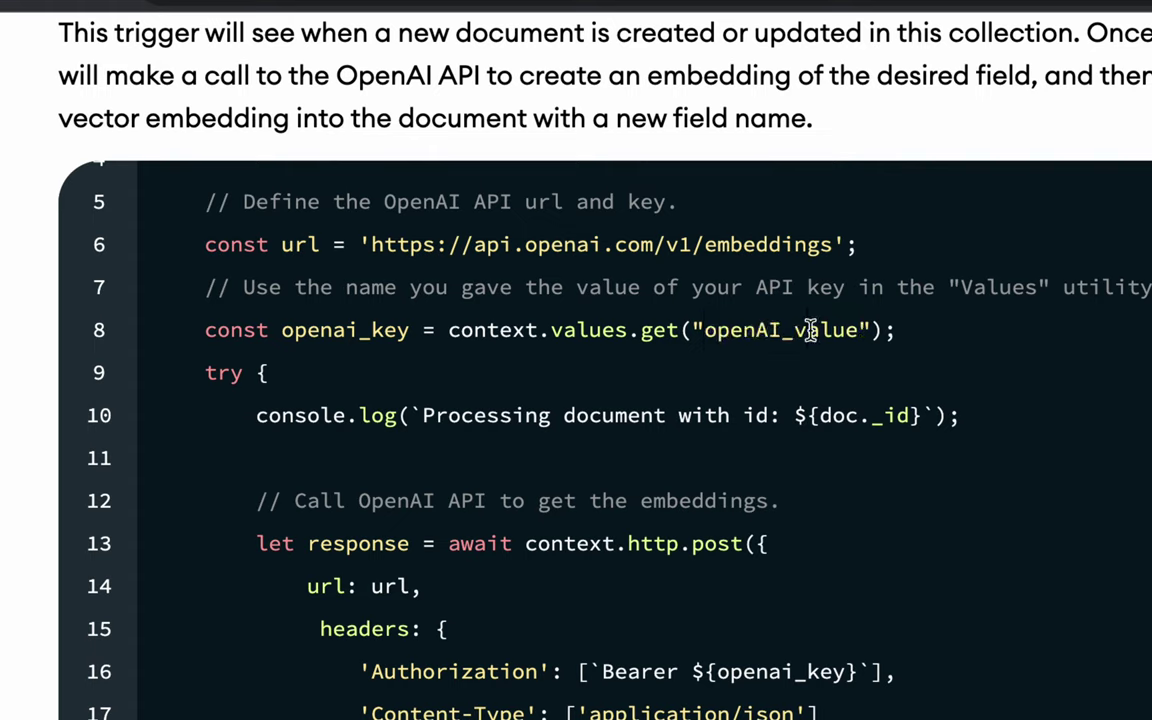
double_click(810, 331)
left_click(775, 331)
double_click(743, 330)
left_click(743, 330)
scroll(512, 432, "down", 1)
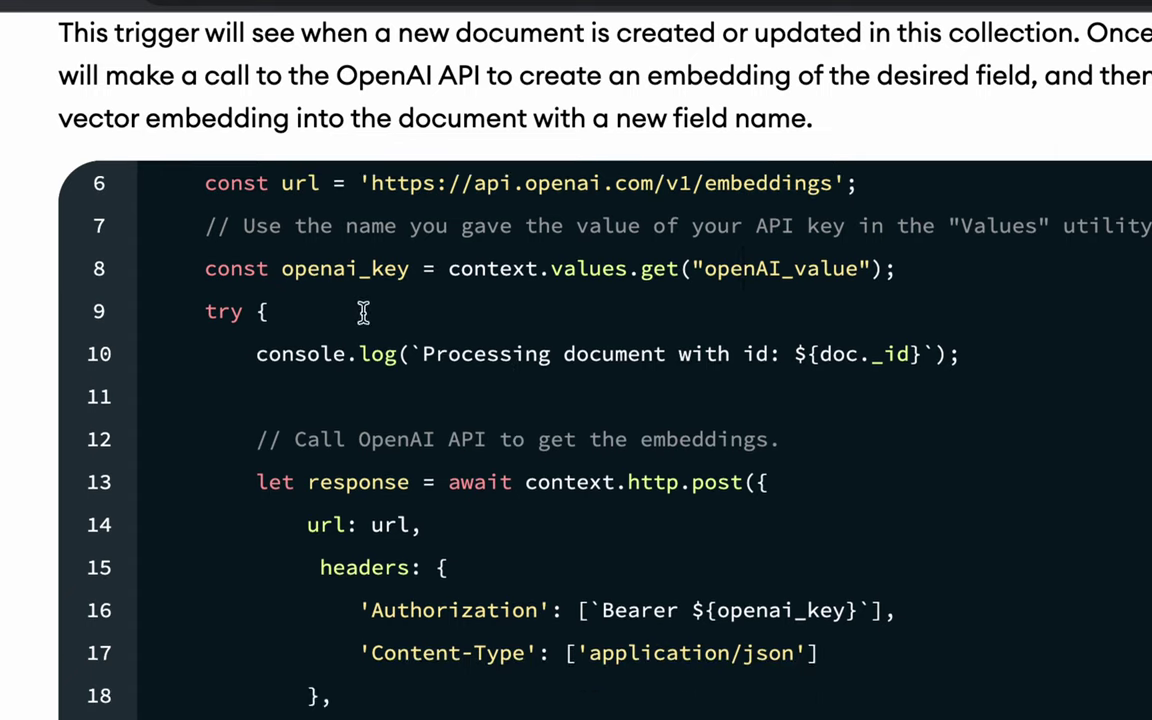
Review the embeddings request's URL and headers, and compare its use of context with the openai_key line
scroll(401, 463, "down", 2)
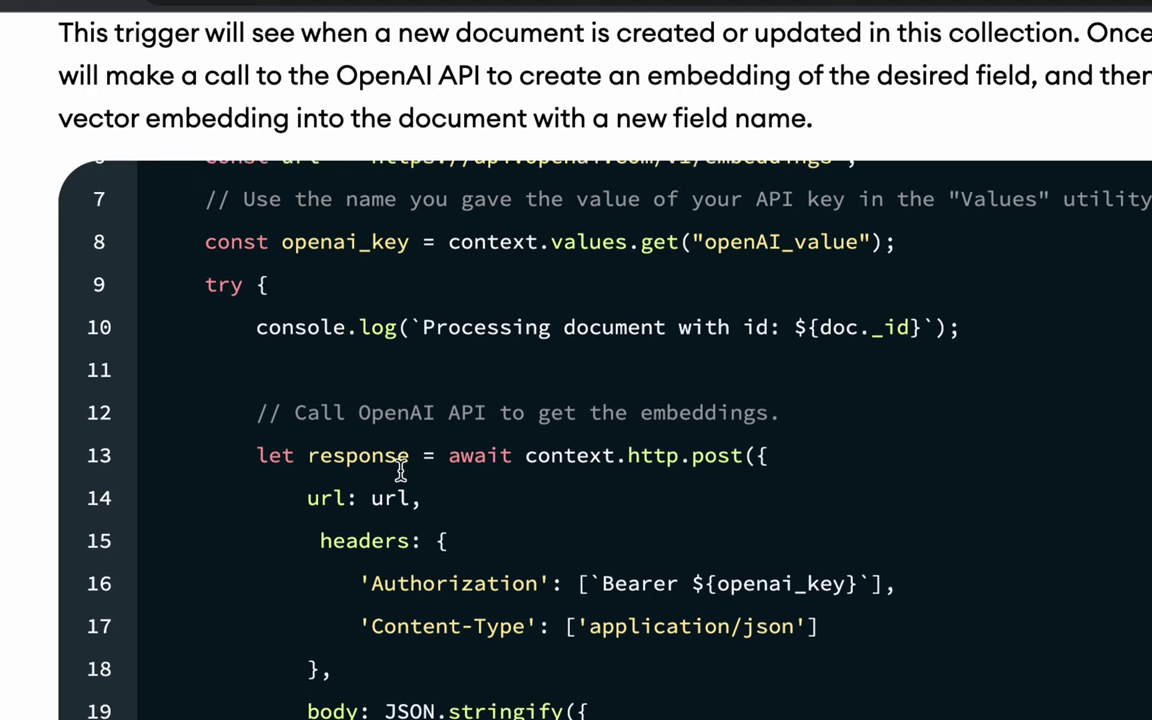
left_click_drag(447, 400, 452, 607)
left_click(451, 604)
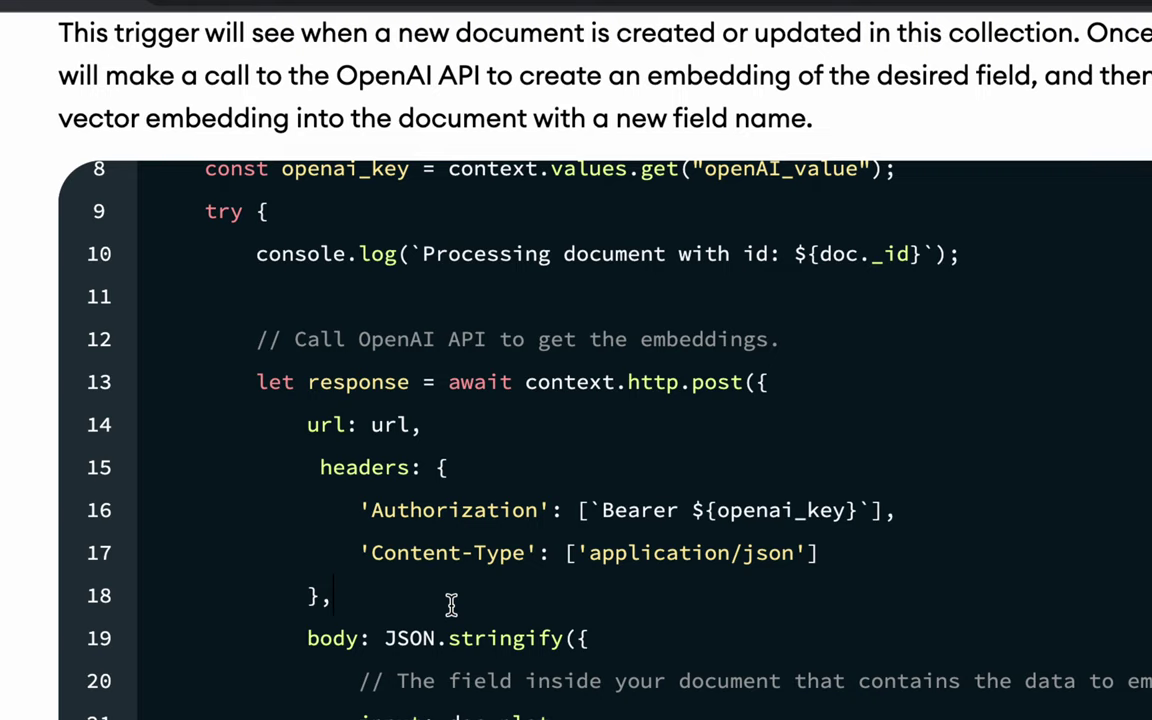
double_click(577, 382)
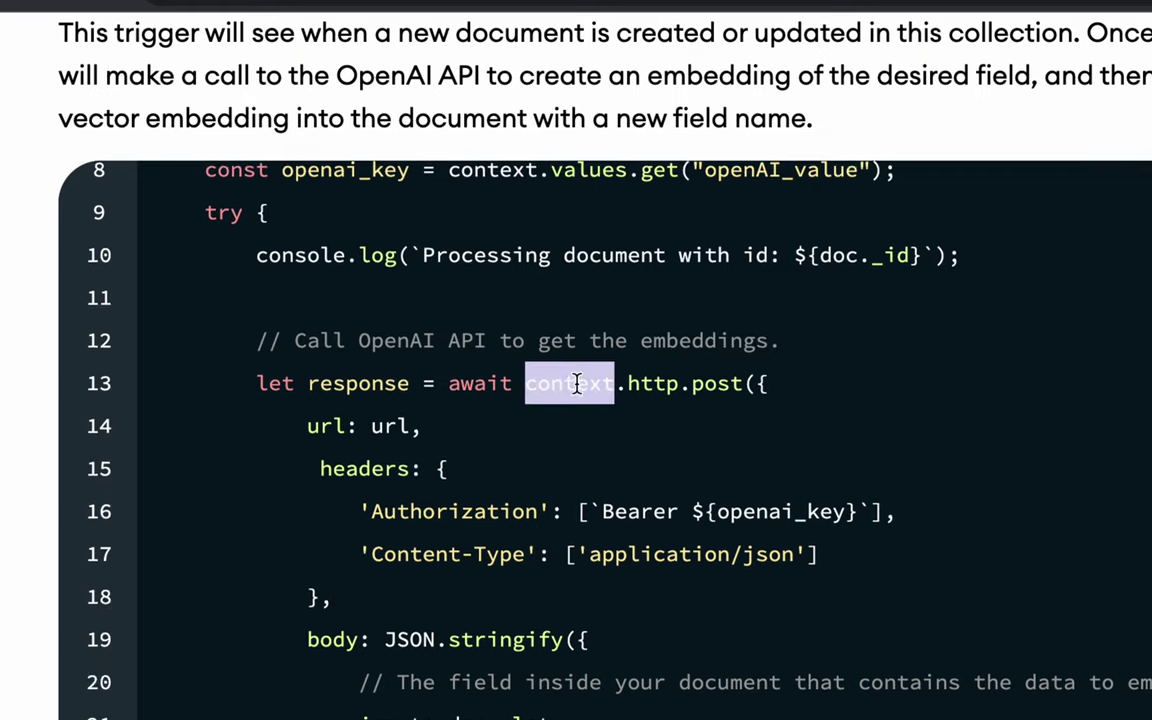
scroll(537, 249, "up", 2)
double_click(495, 275)
double_click(570, 275)
double_click(658, 275)
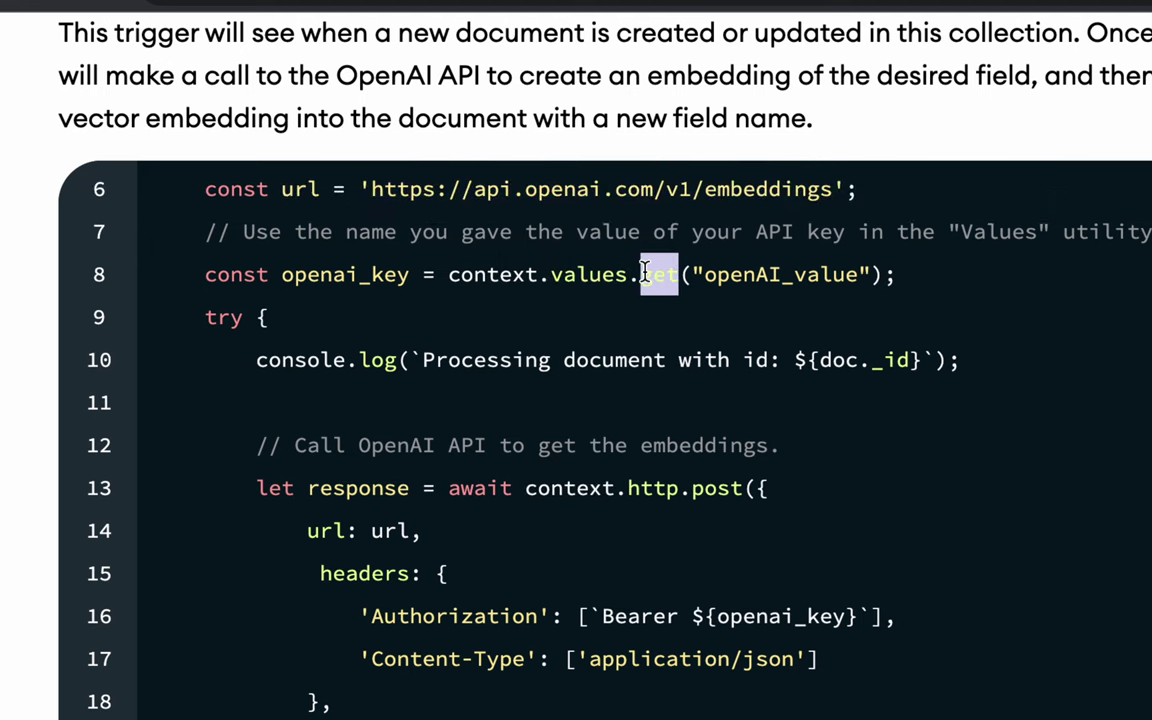
left_click(708, 275)
double_click(708, 275)
left_click(708, 275)
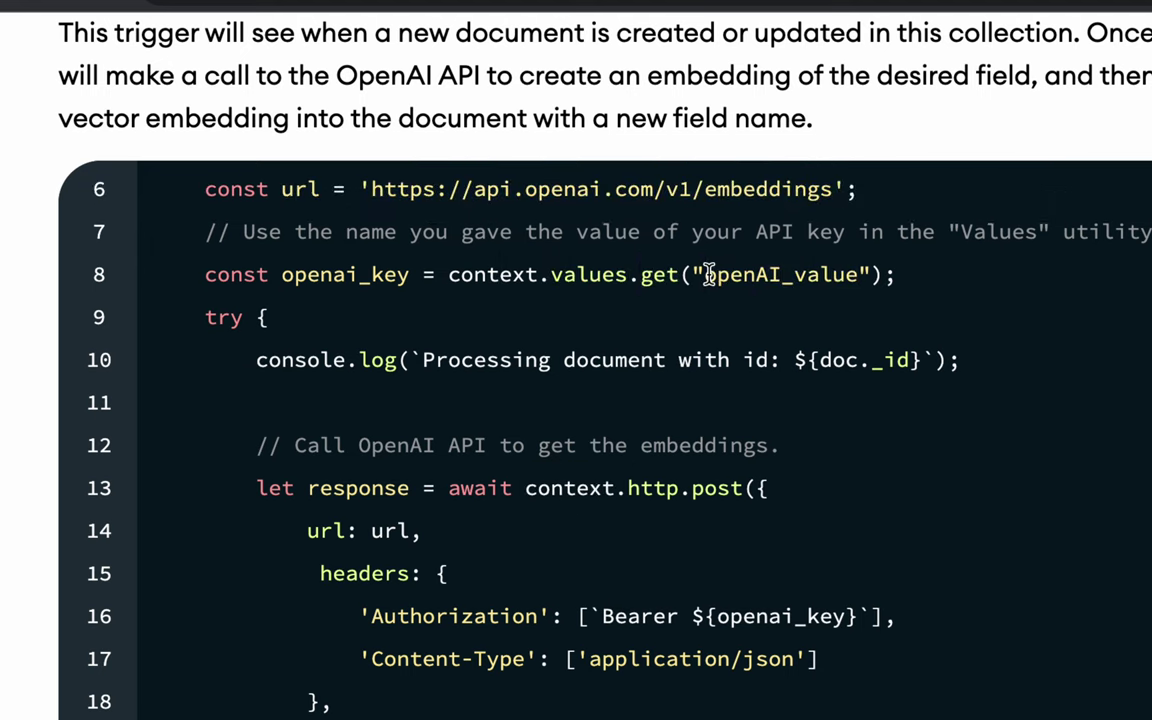
Study the context.http.post call on line 13, focusing on the post method and the context object
scroll(553, 386, "down", 2)
double_click(570, 419)
left_click(651, 418)
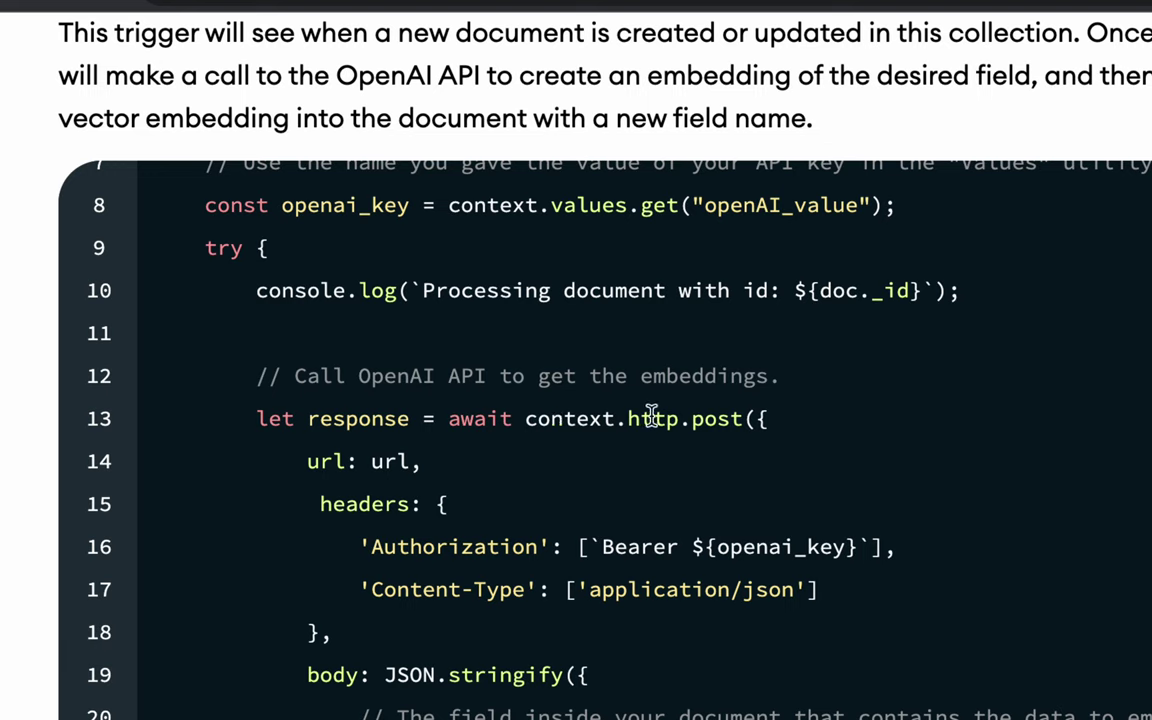
double_click(720, 419)
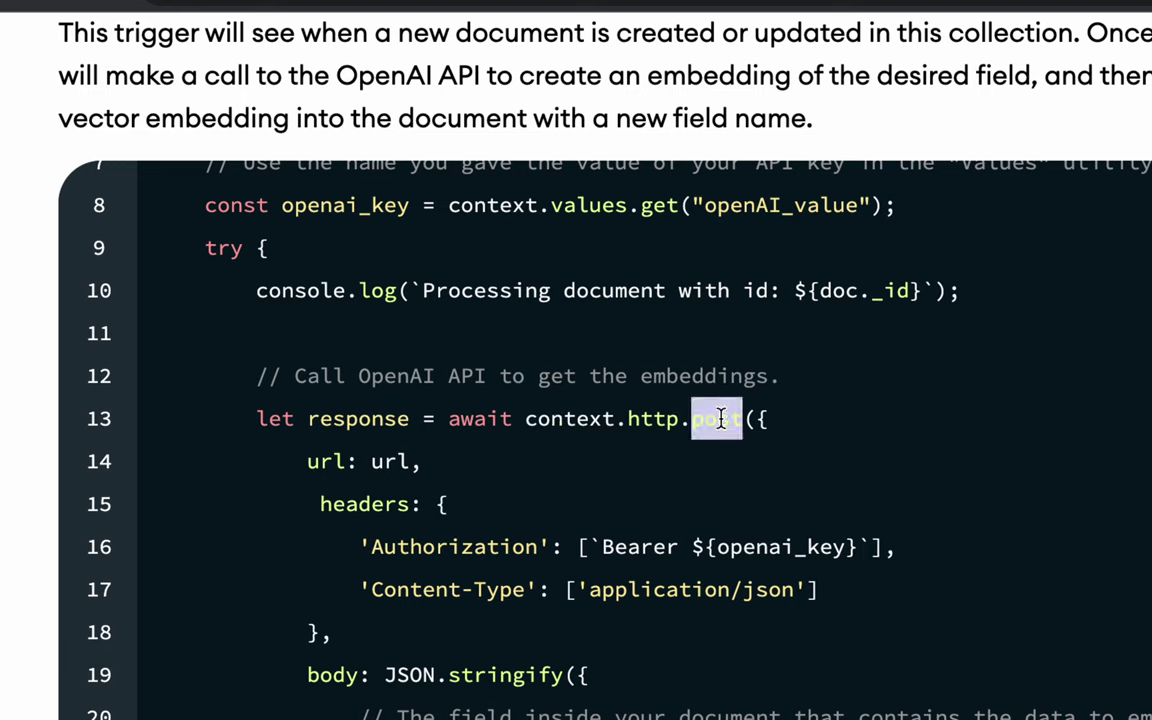
left_click(720, 419)
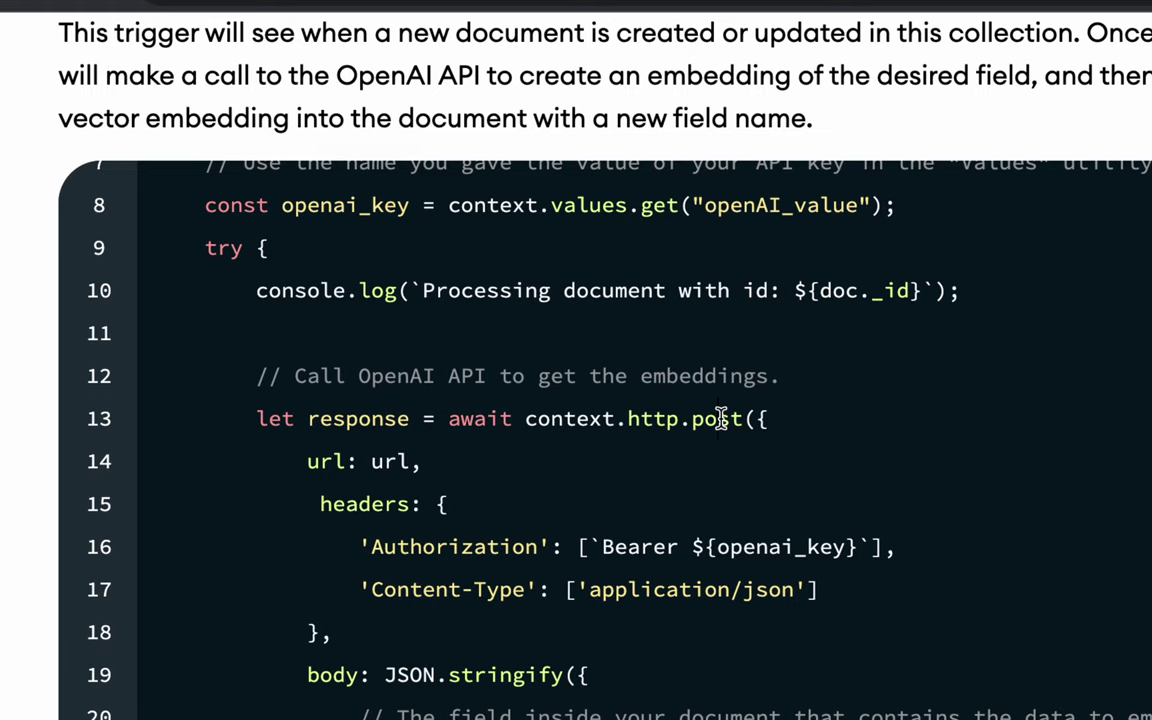
double_click(575, 421)
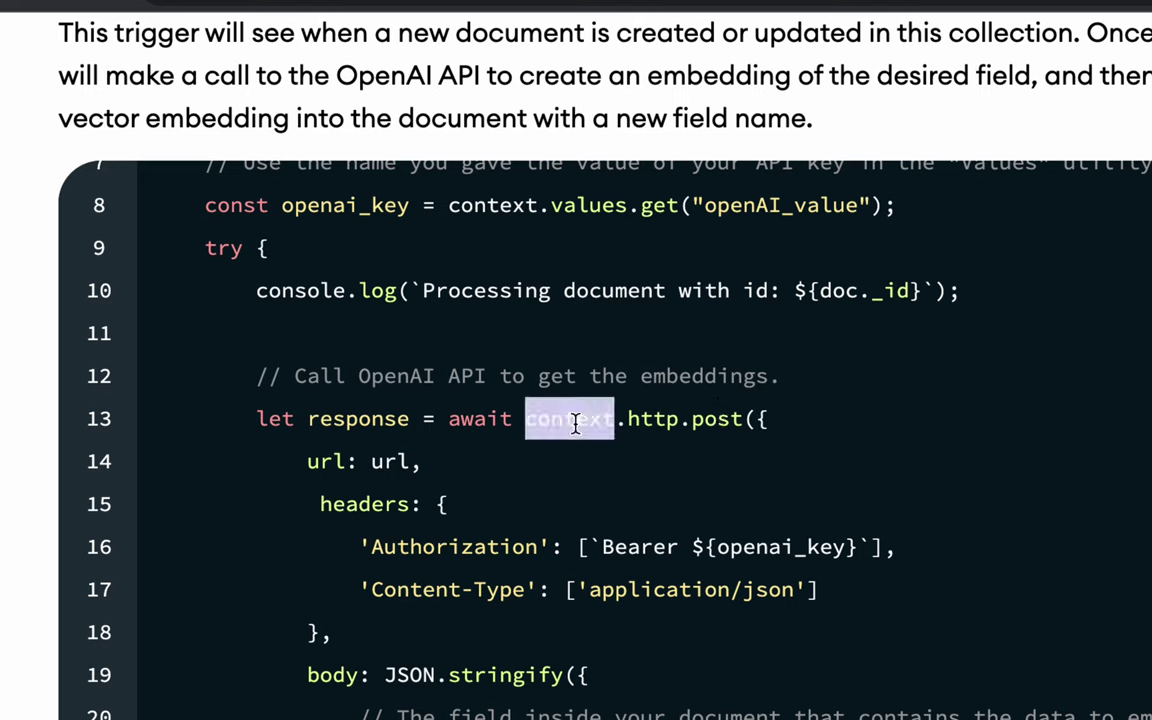
left_click(575, 422)
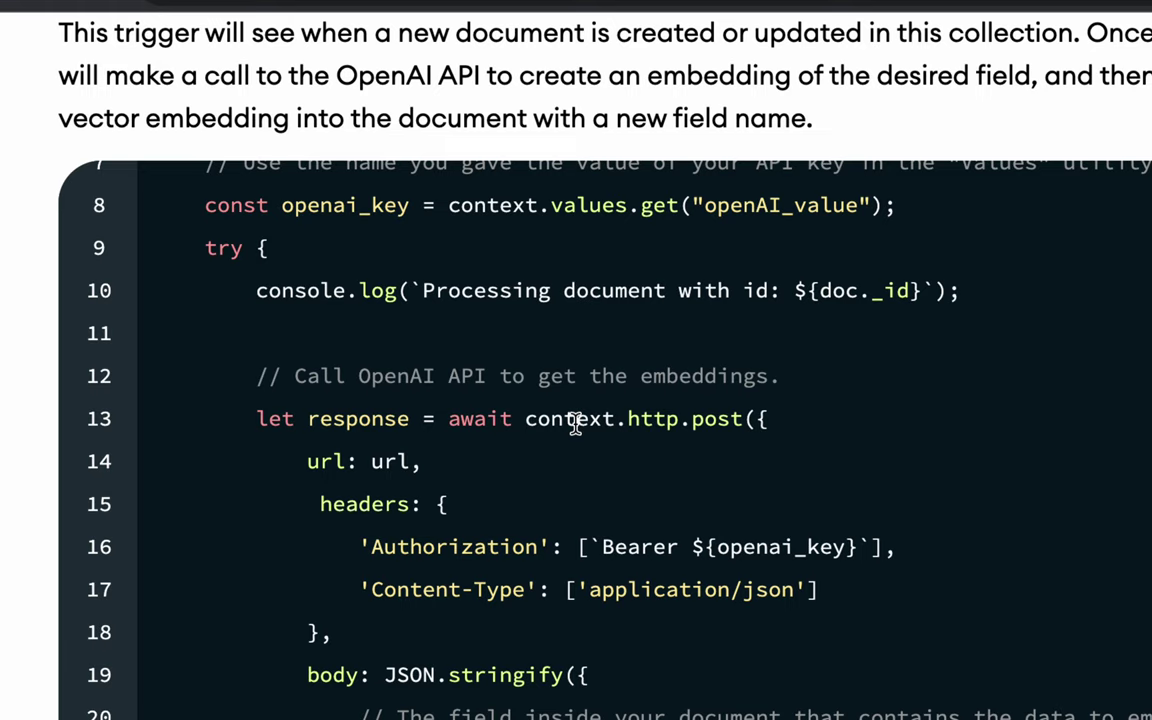
double_click(575, 420)
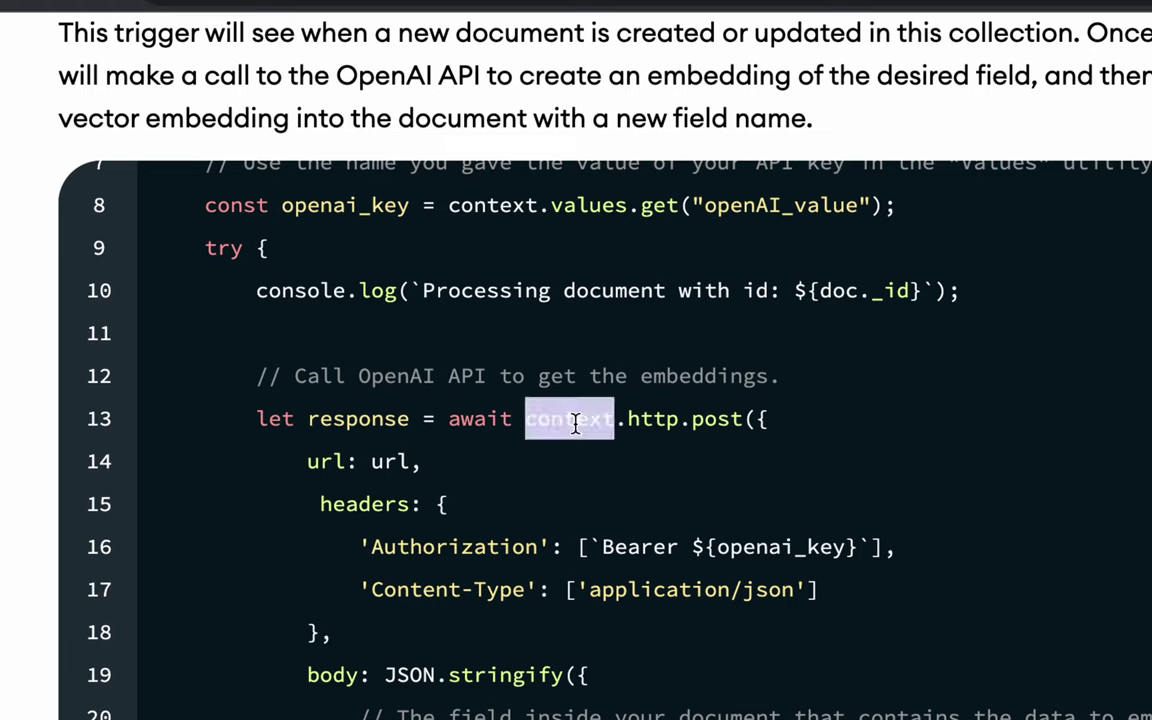
left_click(575, 420)
double_click(575, 420)
left_click(574, 420)
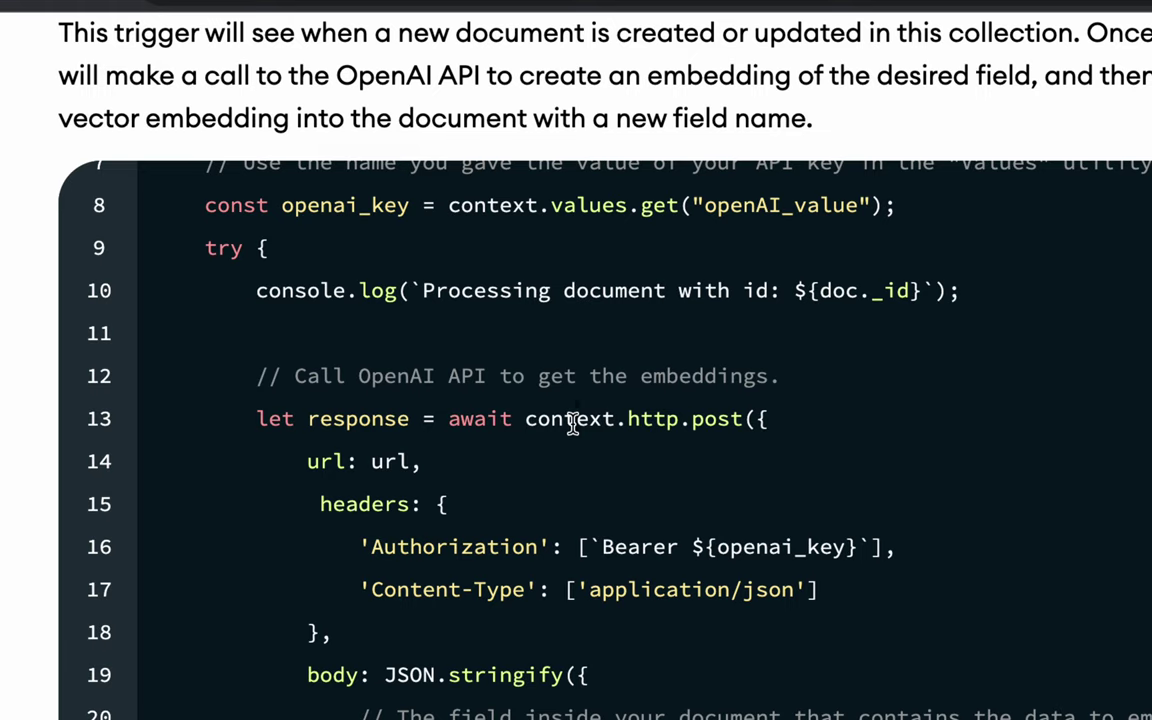
double_click(573, 420)
left_click(573, 420)
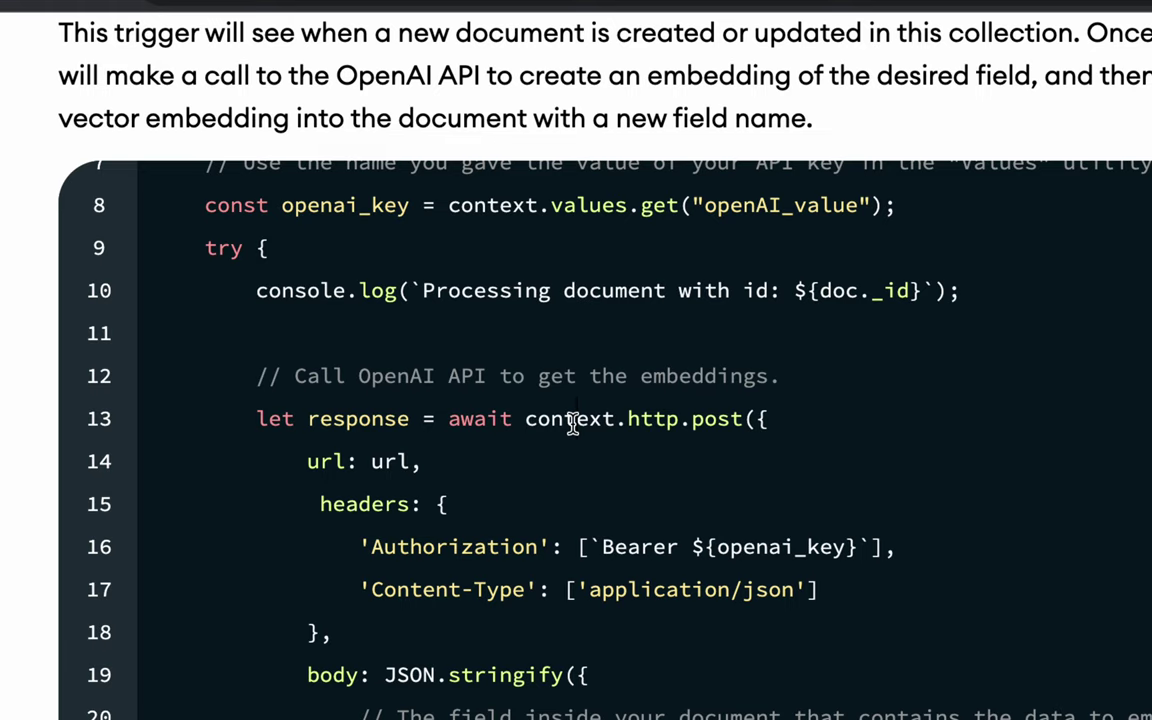